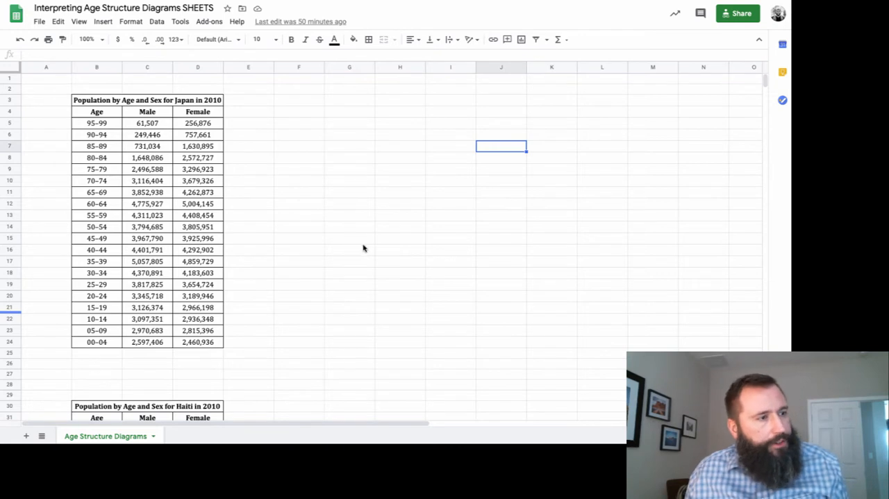
Copy the Japan population table with its title and paste the duplicate starting at cell F3.
{"action": "left_click_drag", "start_coordinate": [97, 102], "coordinate": [192, 347]}
{"action": "key", "text": "ctrl+c"}
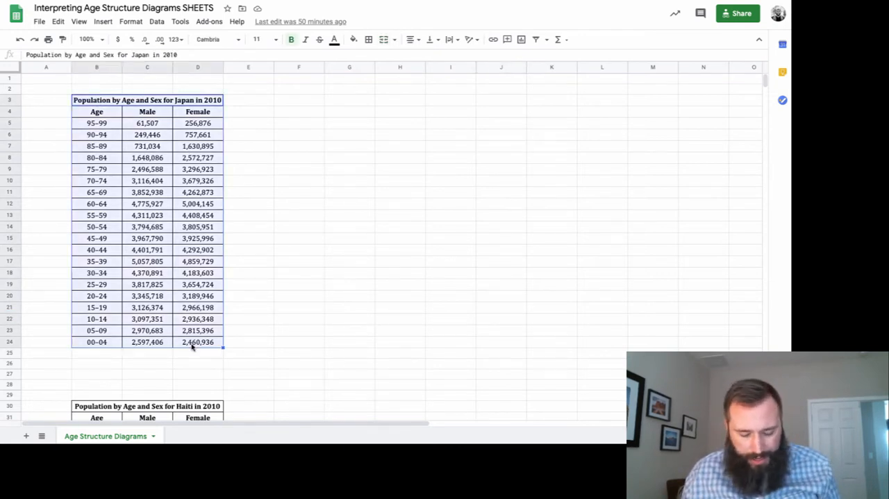
{"action": "left_click", "coordinate": [288, 102]}
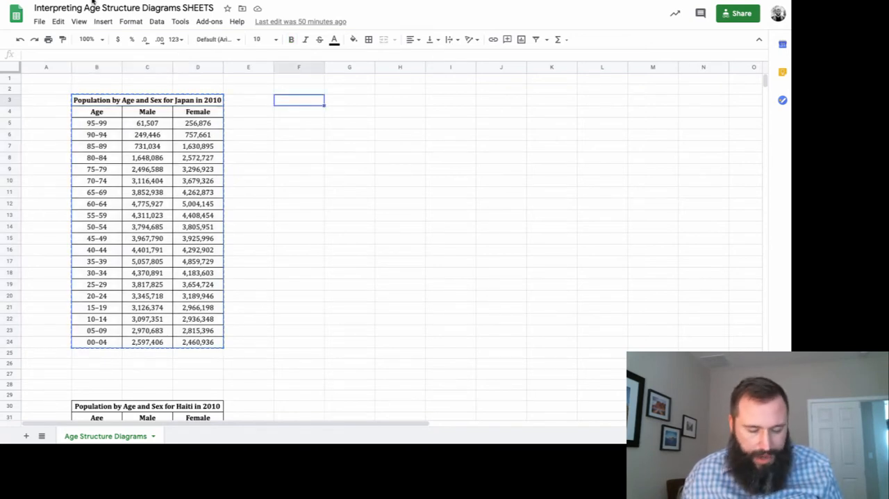
{"action": "left_click", "coordinate": [57, 21]}
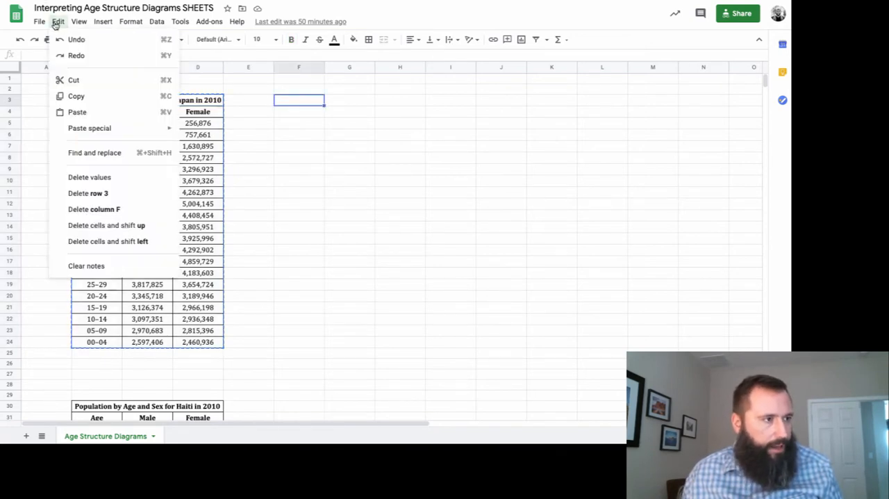
{"action": "left_click", "coordinate": [57, 22]}
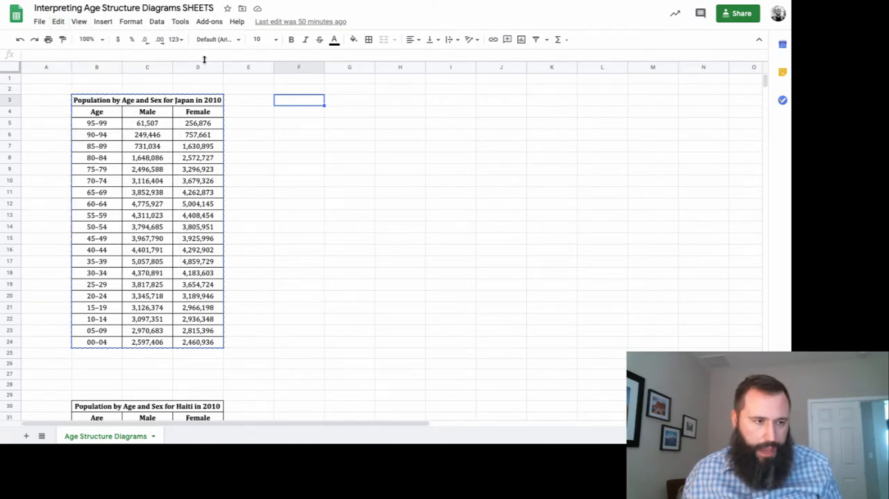
{"action": "key", "text": "ctrl+v"}
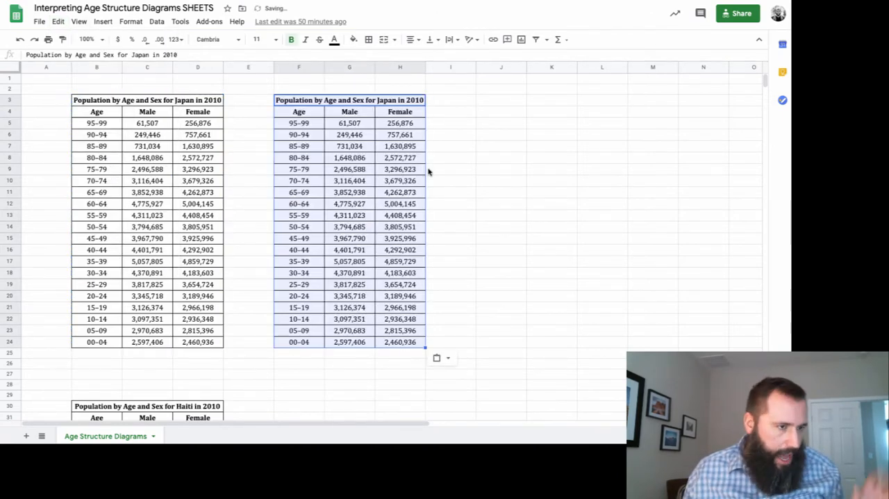
{"action": "left_click", "coordinate": [535, 159]}
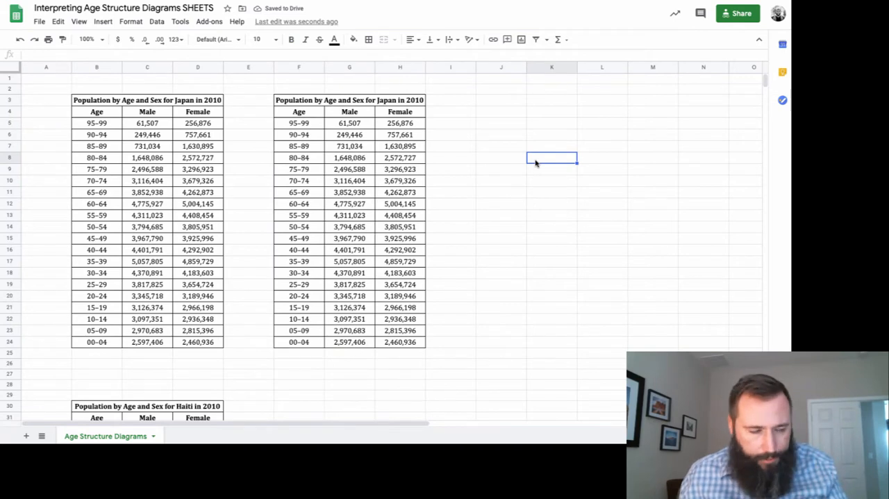
Make the male values for ages 95–99 and 90–94 negative in the original Japan table.
{"action": "left_click", "coordinate": [142, 123]}
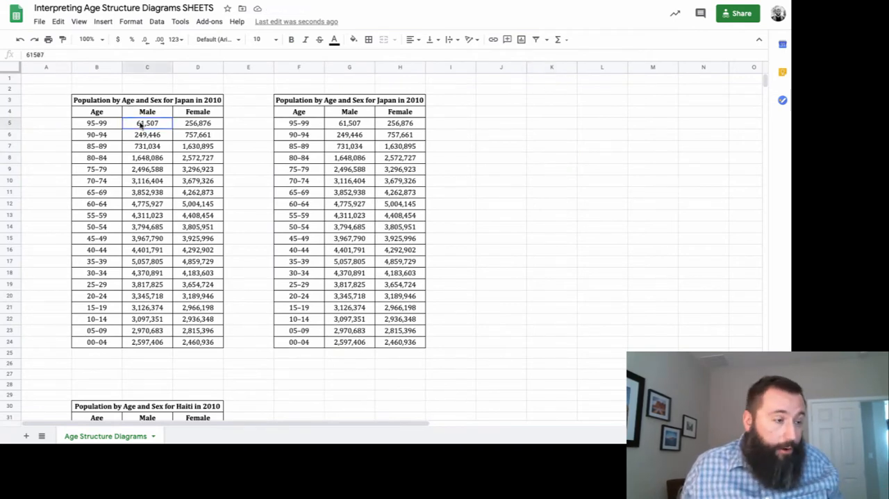
{"action": "left_click", "coordinate": [45, 54]}
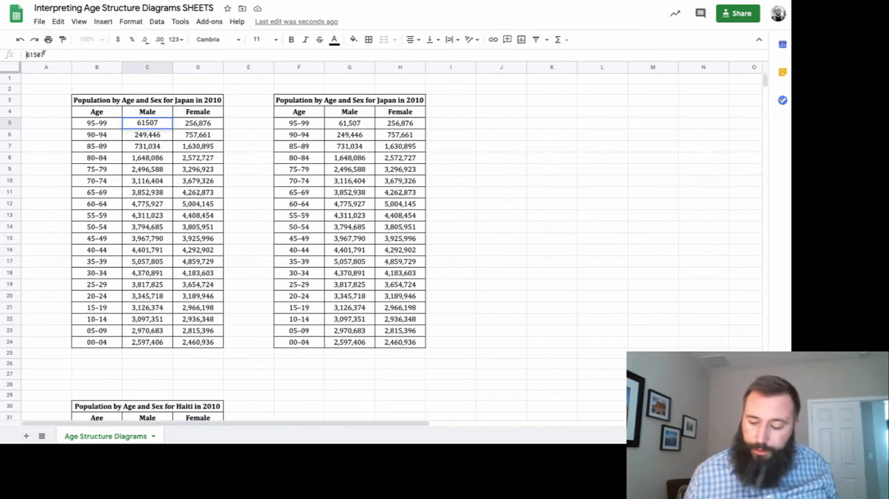
{"action": "type", "text": "-"}
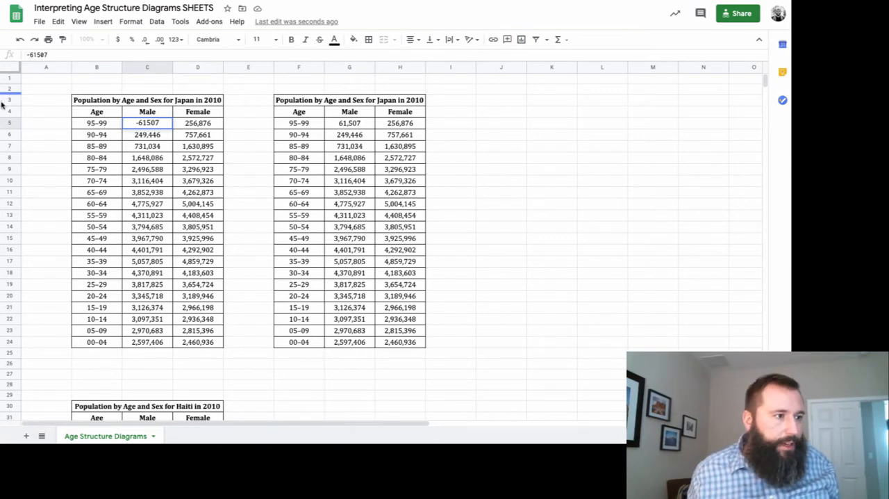
{"action": "key", "text": "Return"}
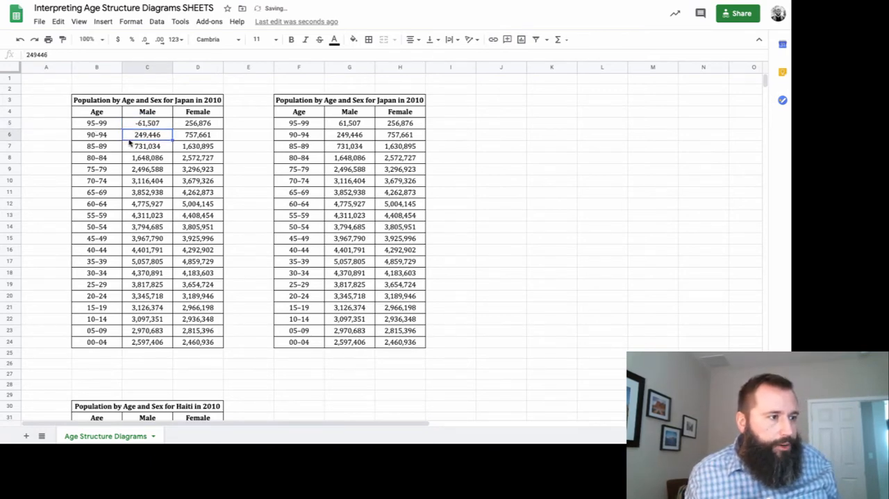
{"action": "left_click", "coordinate": [26, 54]}
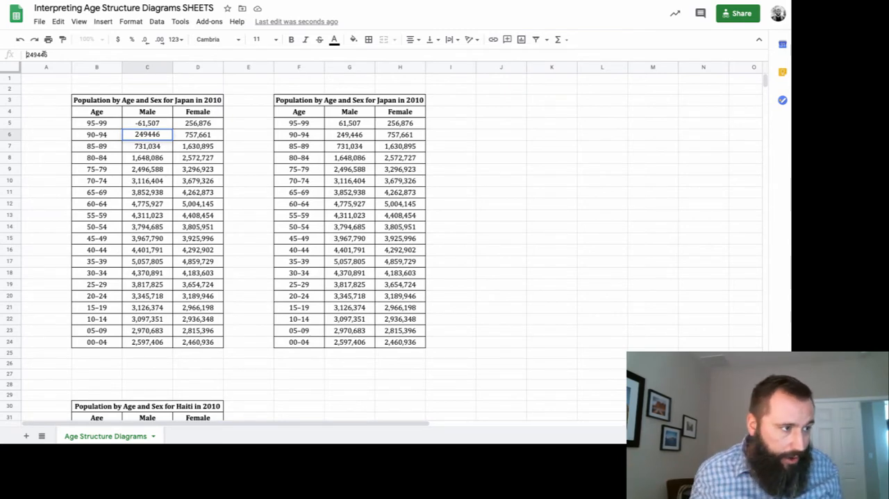
{"action": "type", "text": "-"}
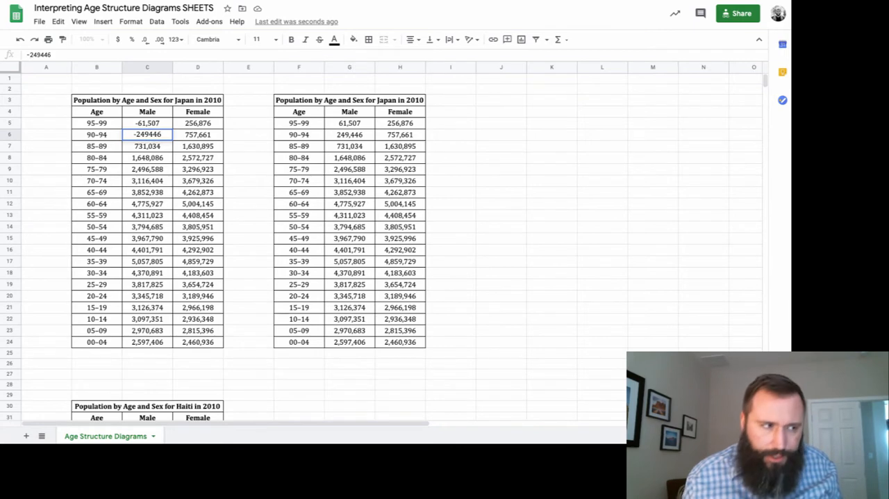
{"action": "key", "text": "Return"}
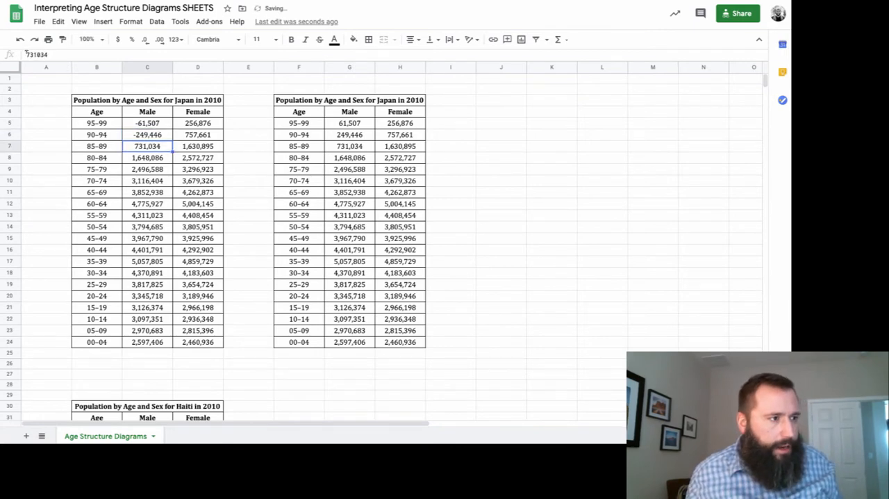
Make the male values for ages 85–89 and 80–84 negative in the original Japan table.
{"action": "left_click", "coordinate": [26, 54]}
{"action": "type", "text": "-"}
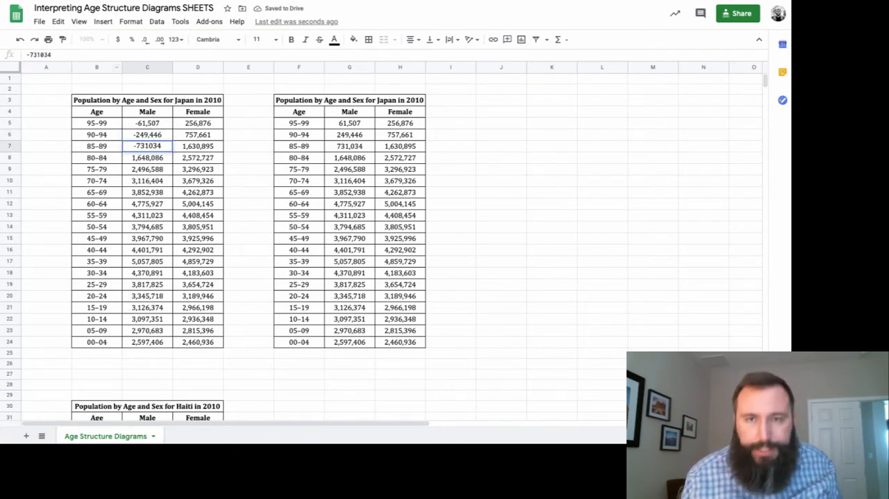
{"action": "key", "text": "Return"}
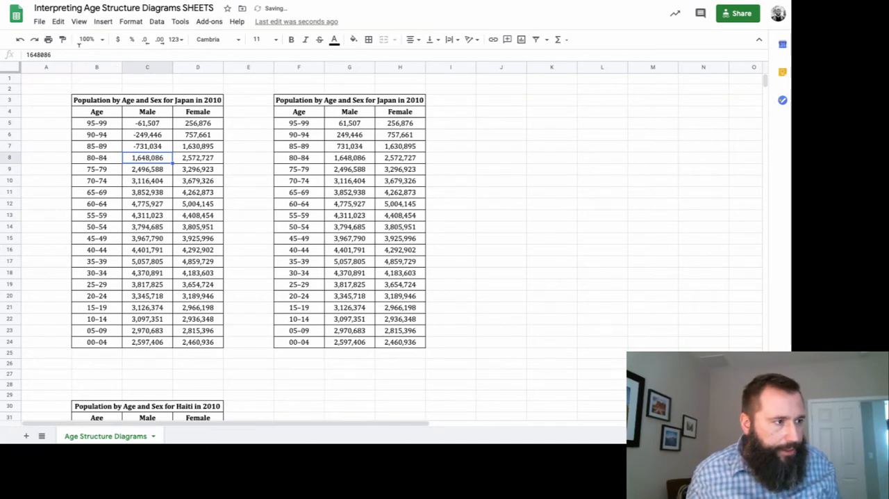
{"action": "left_click", "coordinate": [27, 56]}
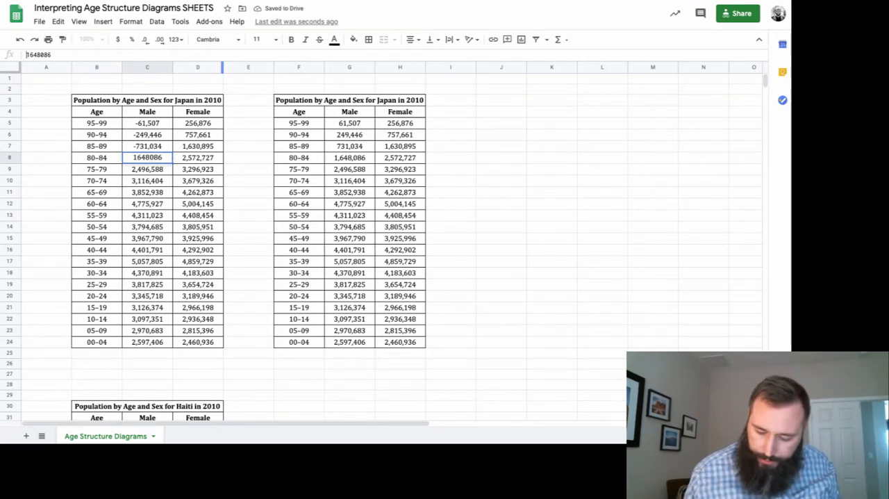
{"action": "type", "text": "-"}
{"action": "key", "text": "Return"}
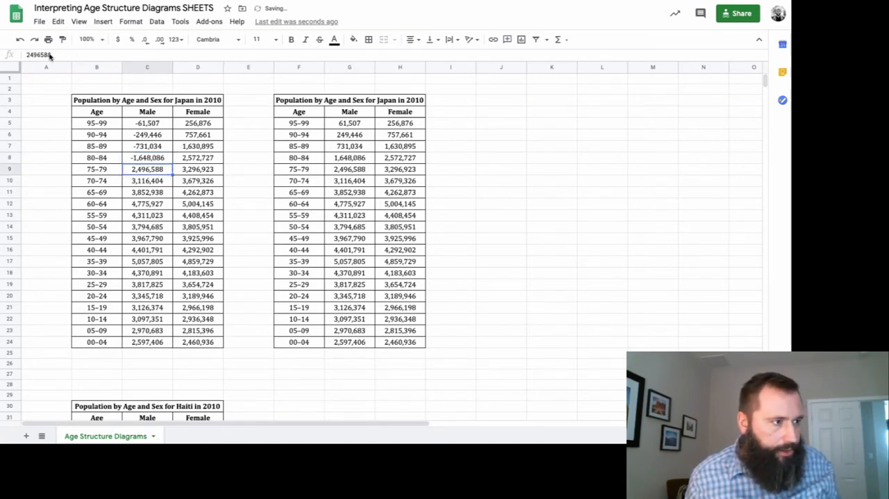
Make the remaining male values, from ages 75–79 down to 00–04, negative in the original Japan table.
{"action": "left_click", "coordinate": [27, 54]}
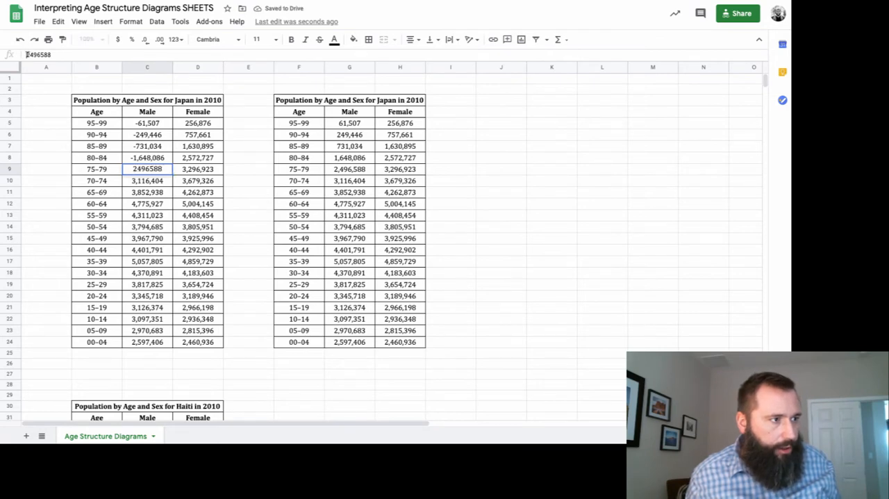
{"action": "type", "text": "1"}
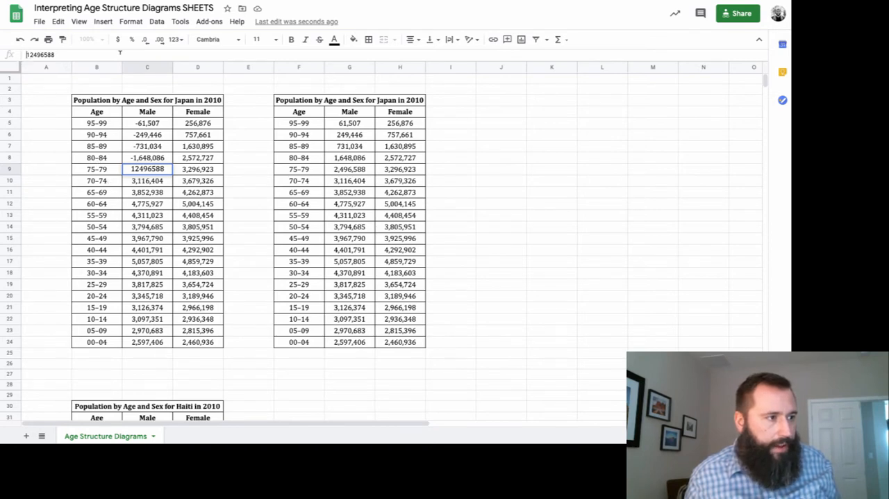
{"action": "type", "text": "-2,"}
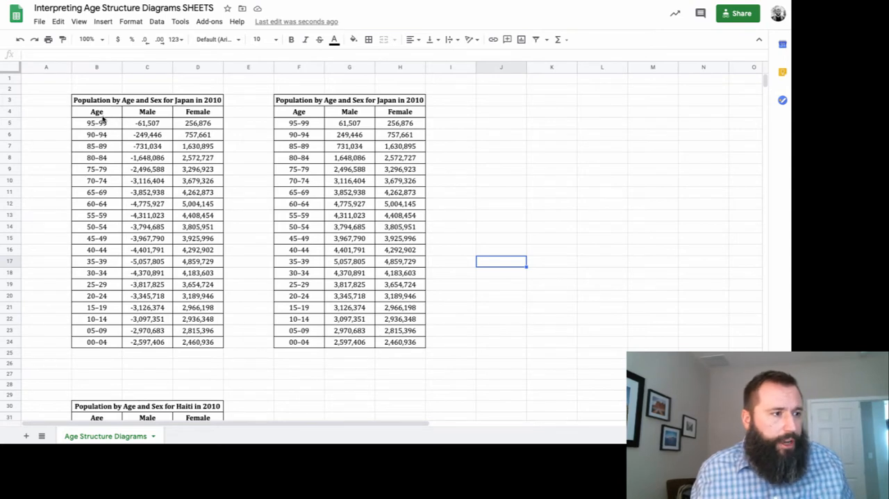
Insert a stacked bar chart of the Age, Male and Female data in B4:D24 and shift it off the original table.
{"action": "left_click_drag", "start_coordinate": [87, 114], "coordinate": [199, 341]}
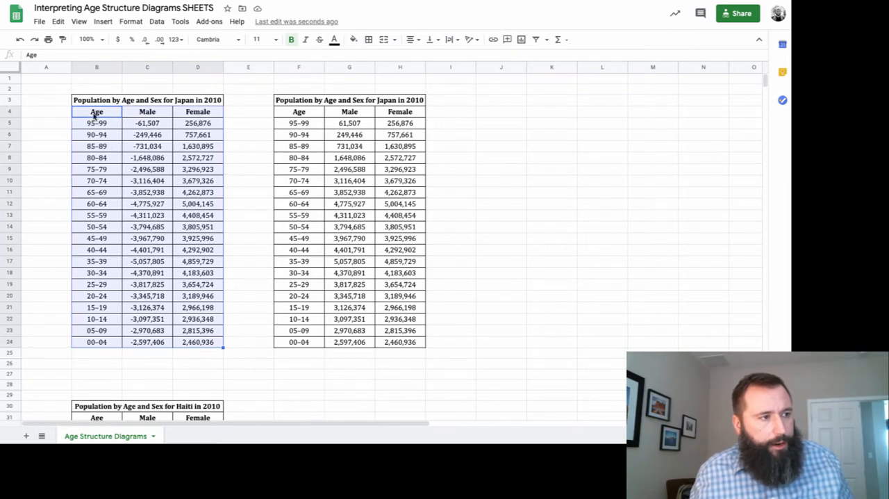
{"action": "left_click", "coordinate": [103, 22]}
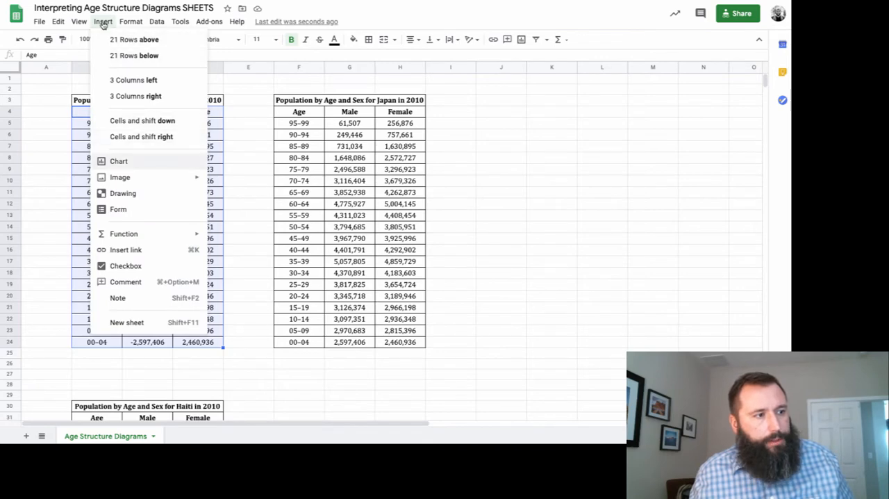
{"action": "left_click", "coordinate": [145, 166]}
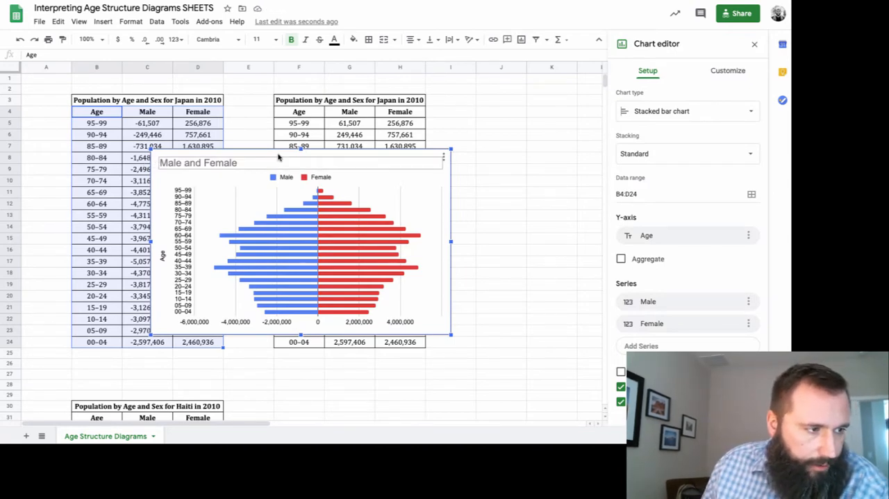
{"action": "left_click_drag", "start_coordinate": [314, 157], "coordinate": [420, 163]}
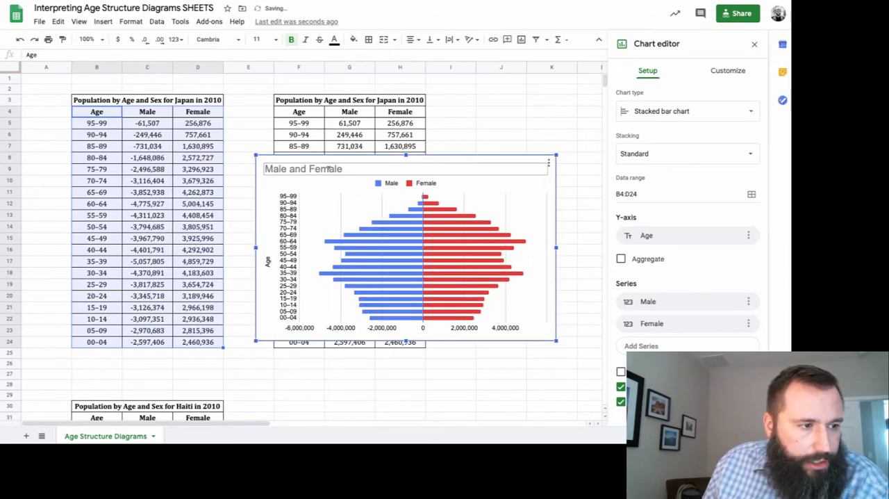
{"action": "double_click", "coordinate": [329, 168]}
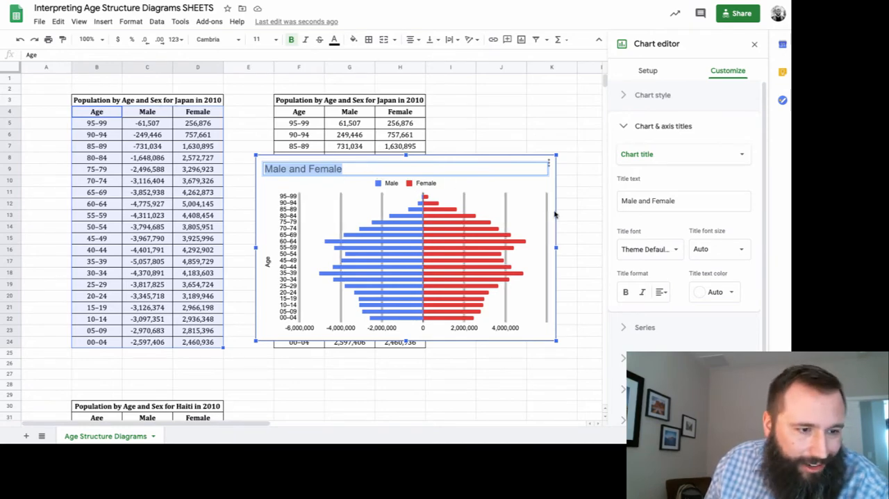
{"action": "scroll", "coordinate": [685, 339], "scroll_direction": "down", "scroll_amount": 1}
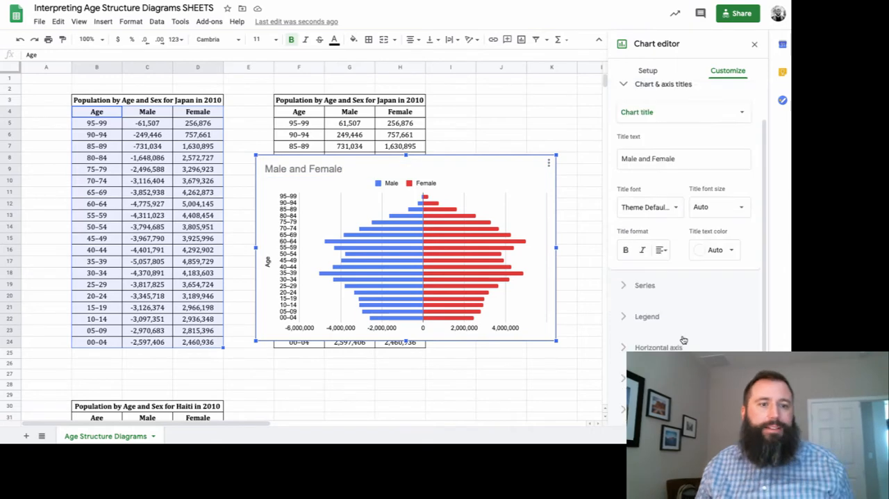
{"action": "scroll", "coordinate": [684, 339], "scroll_direction": "up", "scroll_amount": 1}
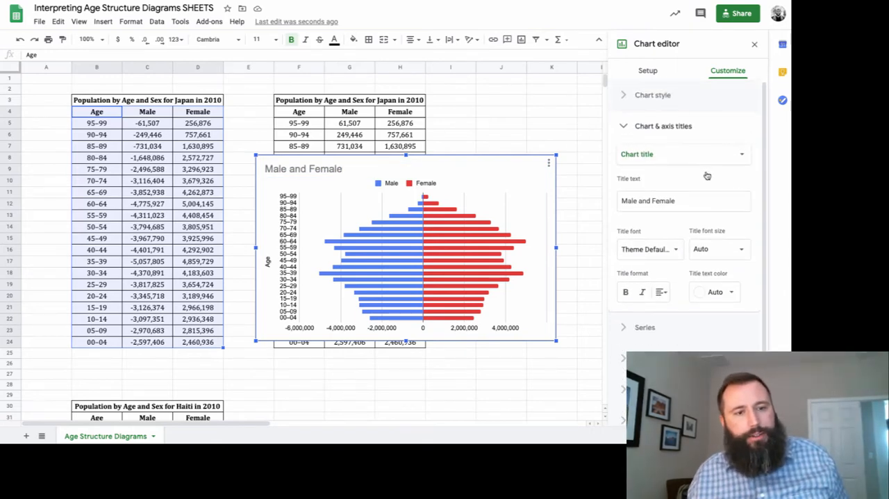
{"action": "left_click", "coordinate": [524, 139]}
Move the Male and Female chart to the empty area beyond the duplicate table, starting at about column K.
{"action": "left_click", "coordinate": [370, 167]}
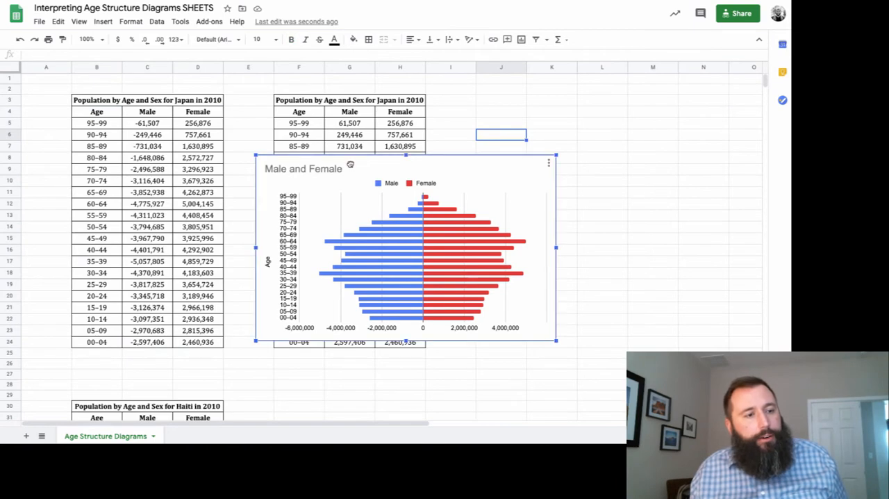
{"action": "left_click_drag", "start_coordinate": [350, 164], "coordinate": [547, 123]}
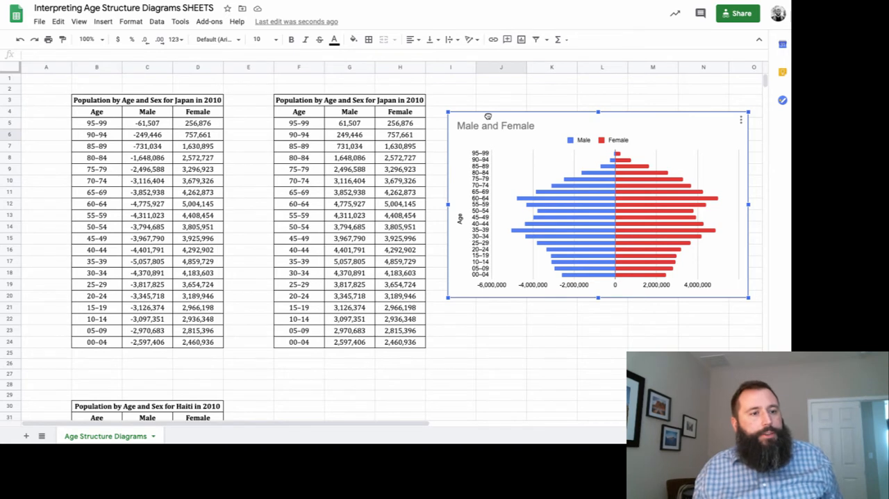
{"action": "left_click_drag", "start_coordinate": [488, 116], "coordinate": [578, 113]}
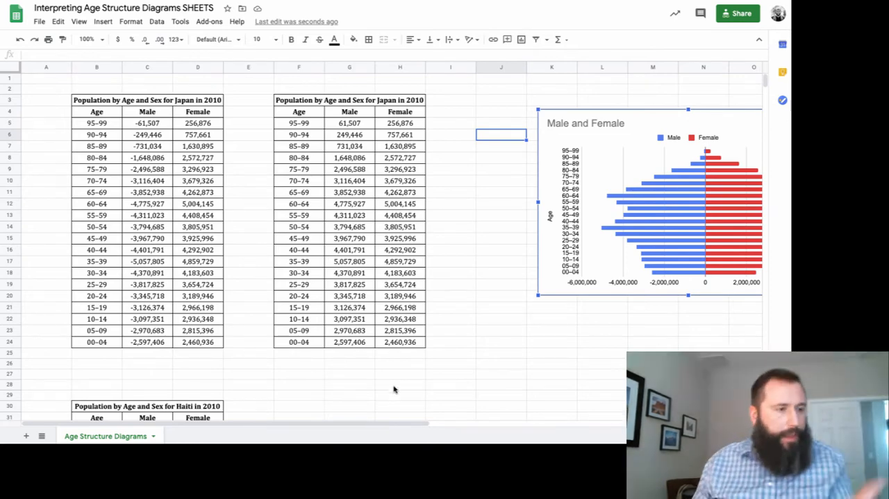
Total the male values of the duplicate Japan table in G25 with =sum(g5:g24).
{"action": "left_click", "coordinate": [349, 353]}
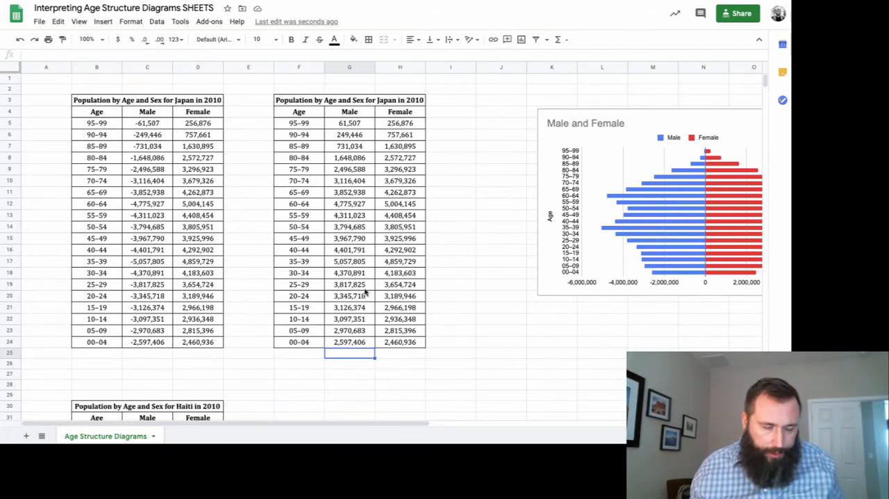
{"action": "left_click", "coordinate": [417, 397]}
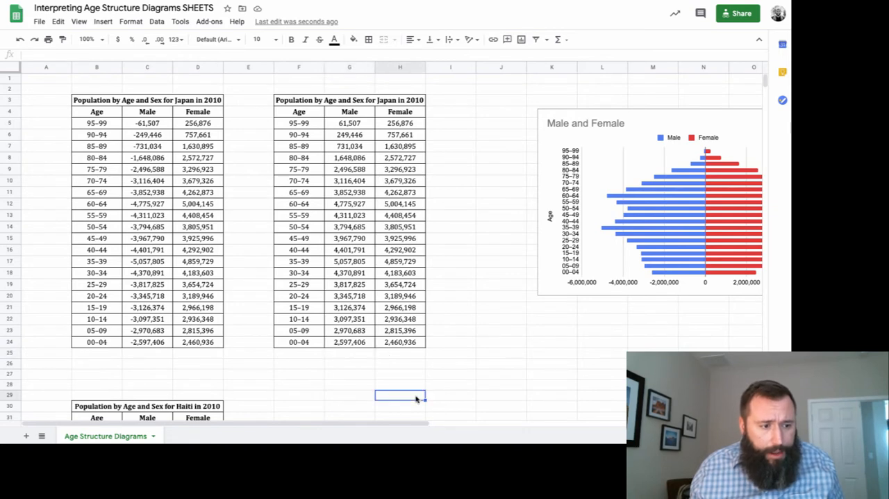
{"action": "key", "text": "super+z"}
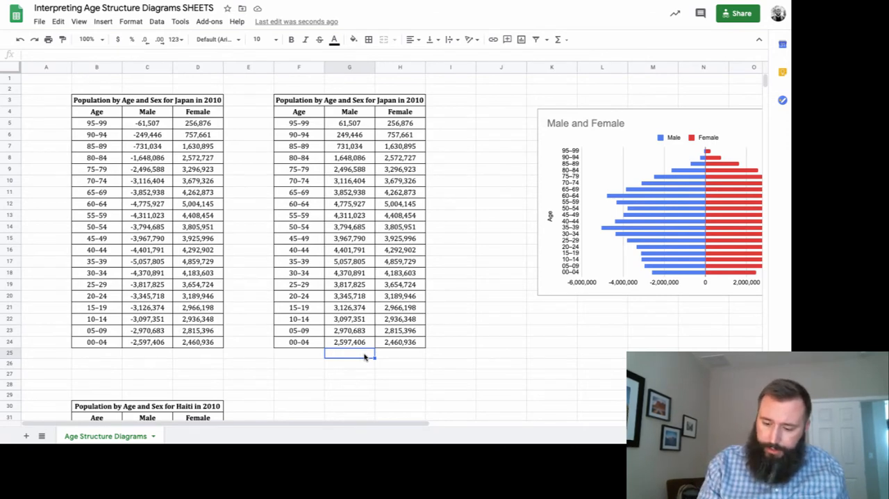
{"action": "type", "text": "="}
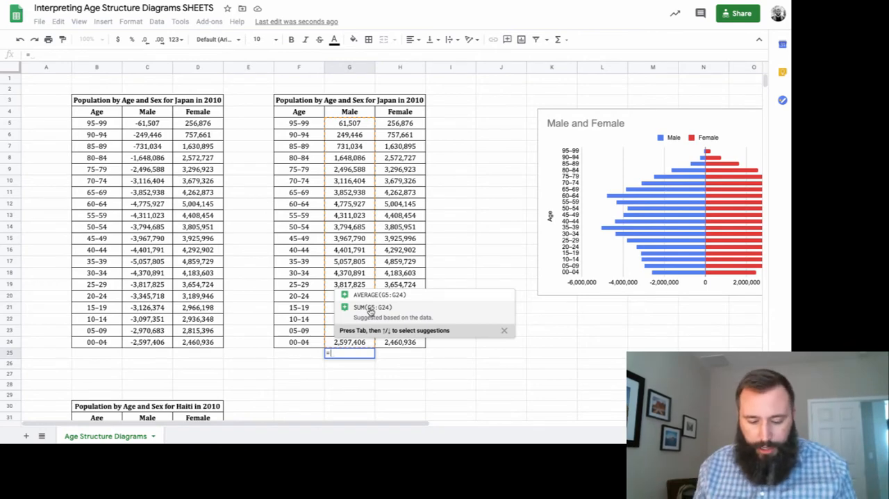
{"action": "type", "text": "sum("}
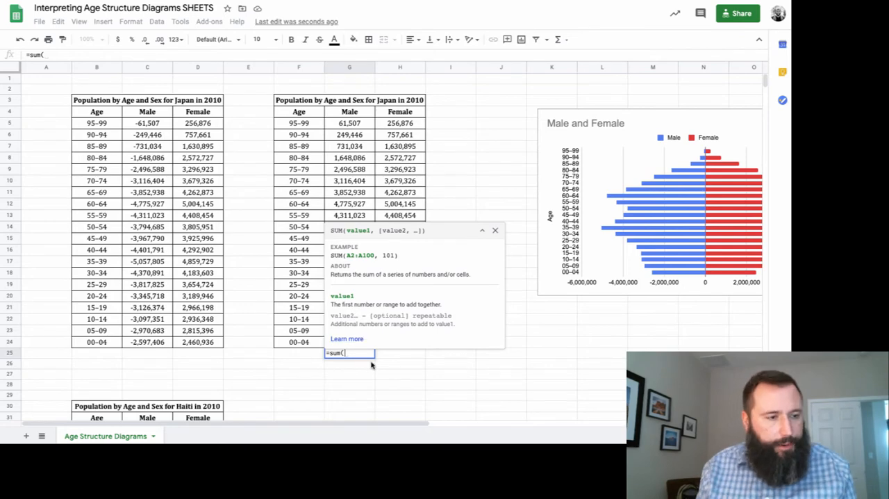
{"action": "type", "text": "g5:"}
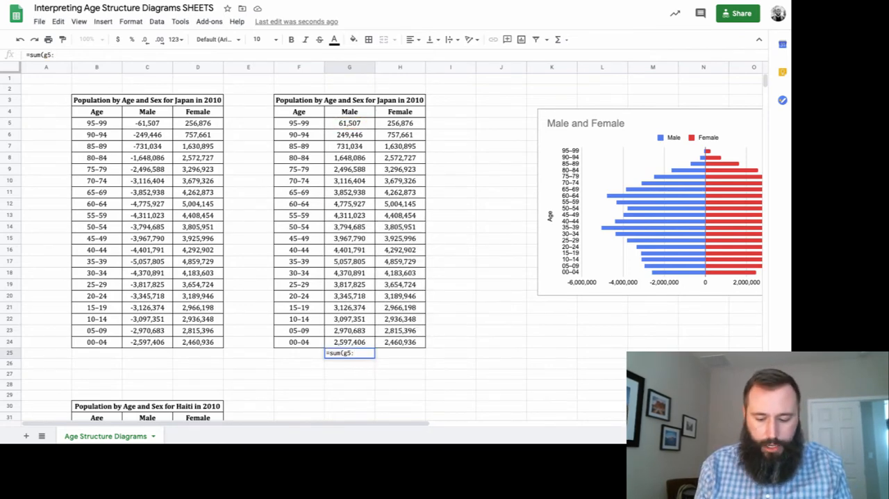
{"action": "type", "text": "g24)"}
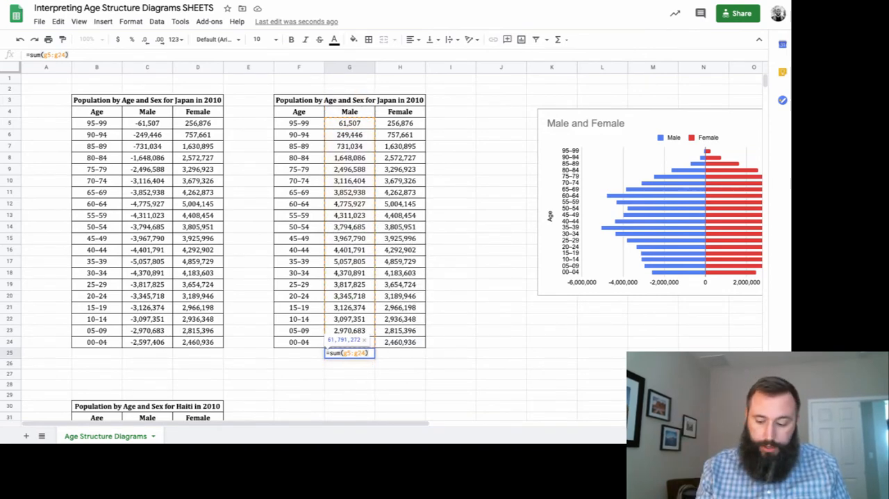
{"action": "key", "text": "Return"}
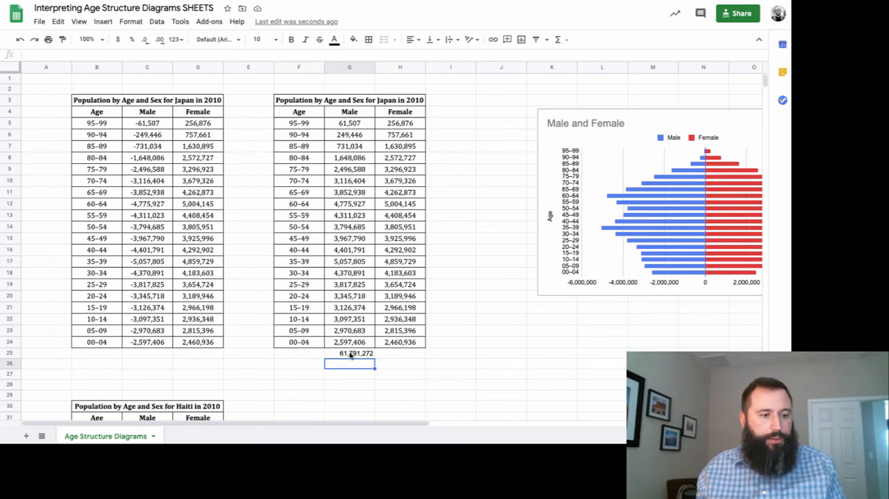
Total the female values of the duplicate Japan table in H25 with =sum(h5:h24).
{"action": "key", "text": "Up"}
{"action": "key", "text": "Right"}
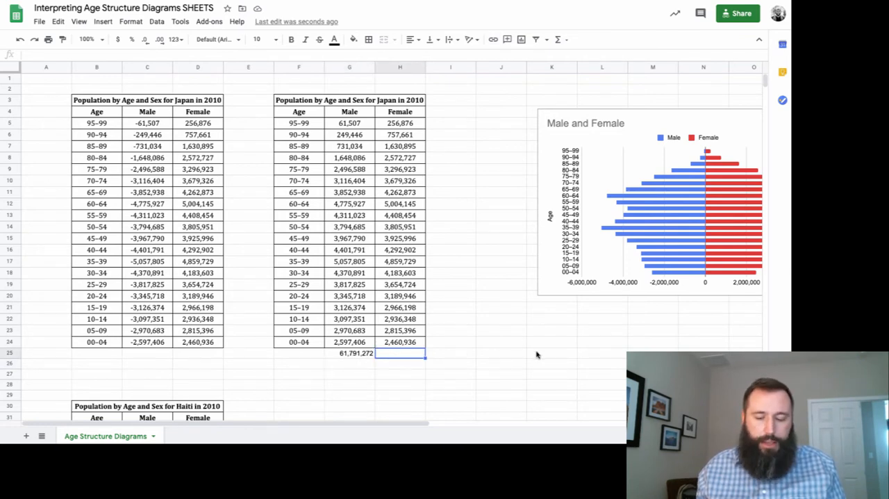
{"action": "type", "text": "="}
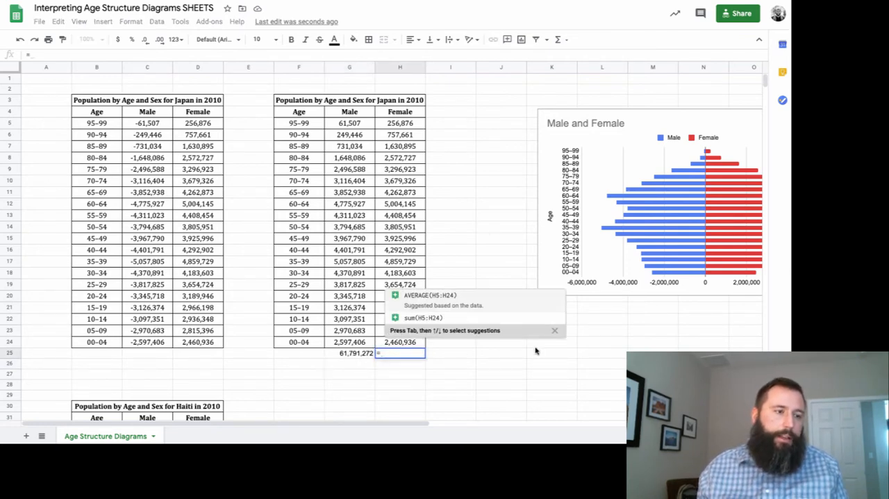
{"action": "type", "text": "sum("}
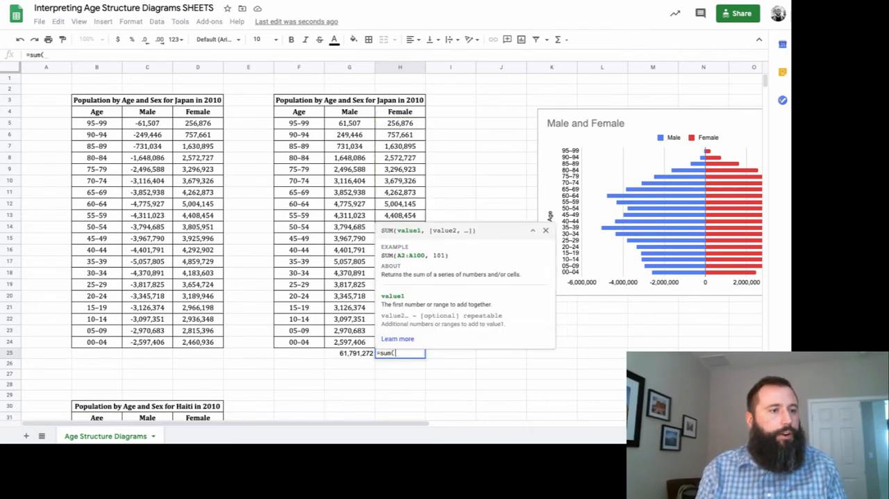
{"action": "type", "text": "h"}
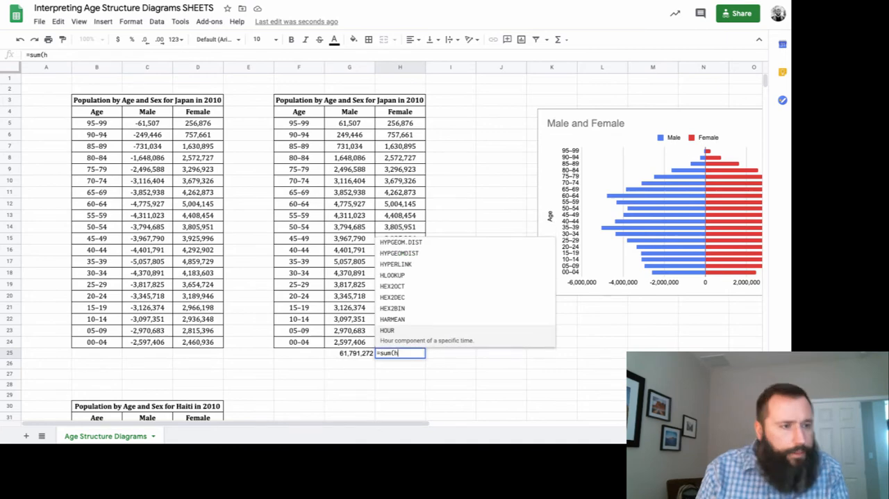
{"action": "type", "text": "5:"}
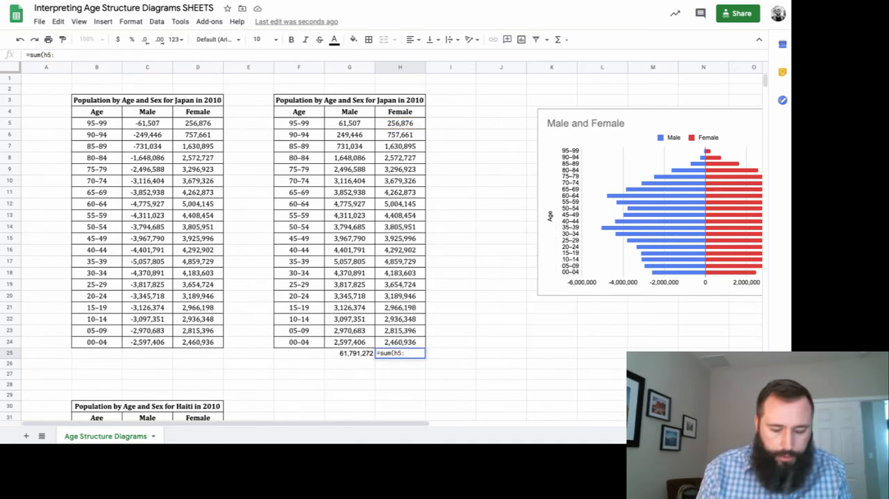
{"action": "type", "text": "h24)"}
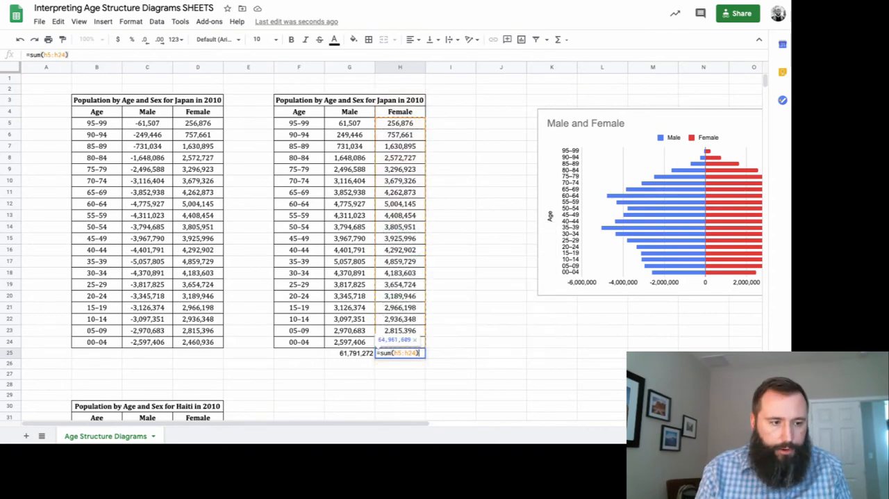
{"action": "key", "text": "Return"}
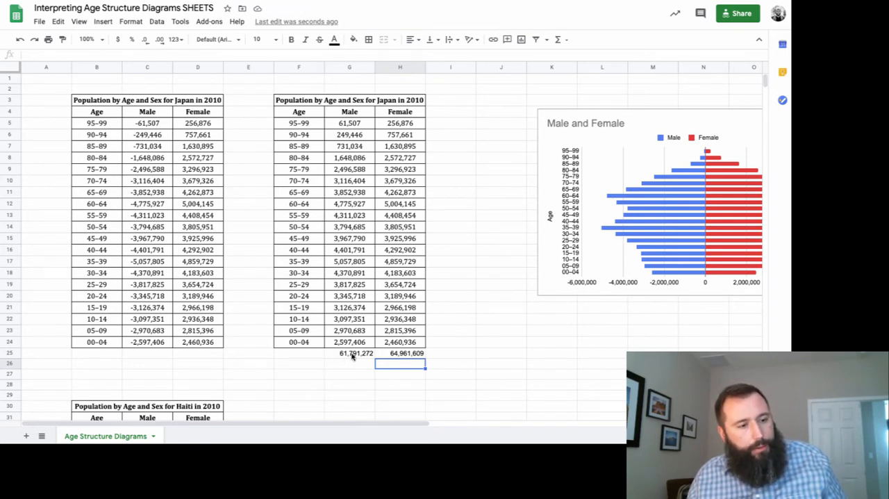
Add the male and female totals together in I25 with =g25+h25.
{"action": "left_click", "coordinate": [450, 353]}
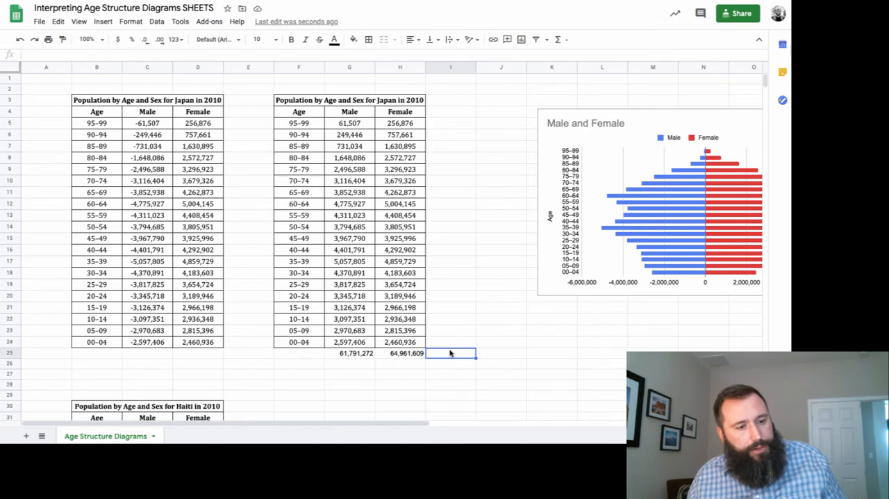
{"action": "left_click", "coordinate": [452, 342]}
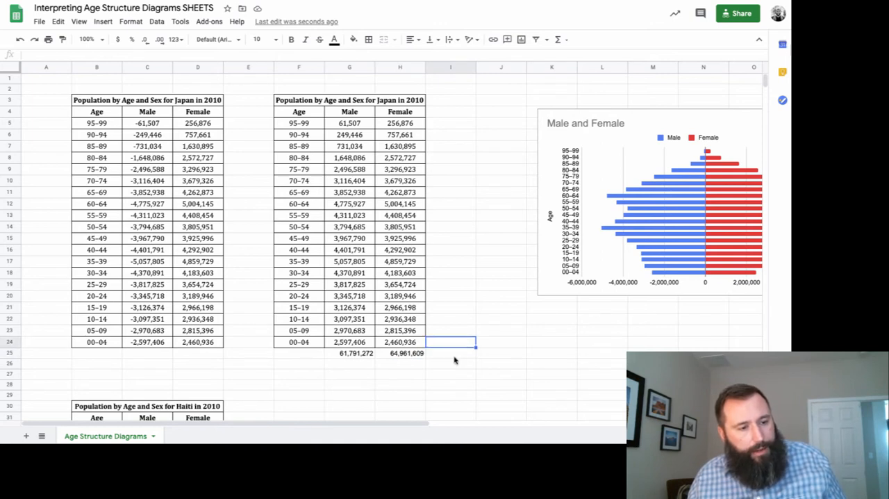
{"action": "left_click", "coordinate": [454, 356]}
{"action": "type", "text": "="}
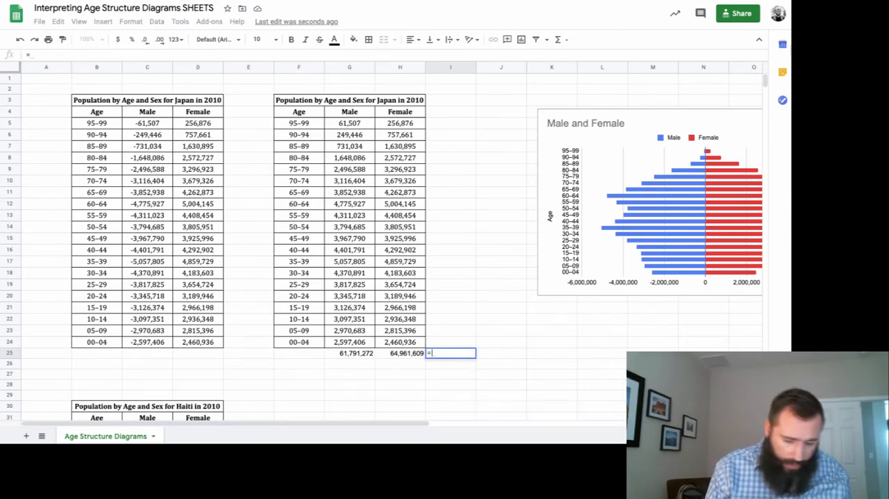
{"action": "type", "text": "g25"}
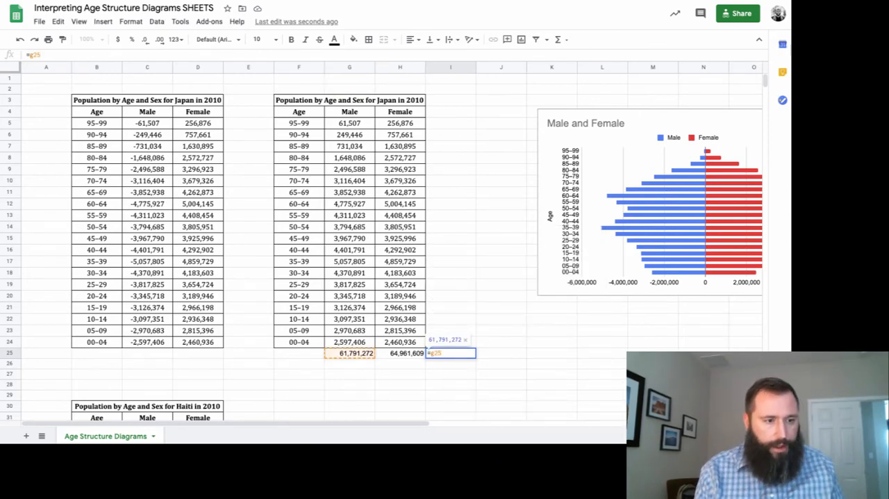
{"action": "type", "text": "+"}
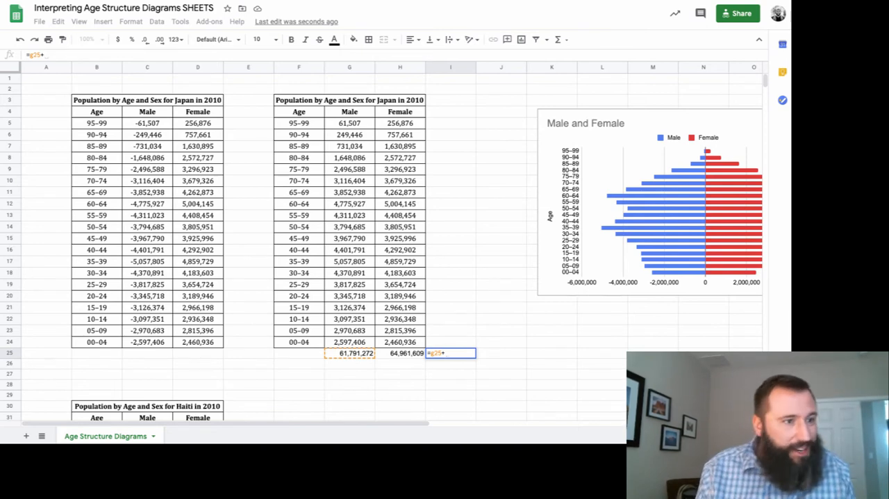
{"action": "type", "text": "h25"}
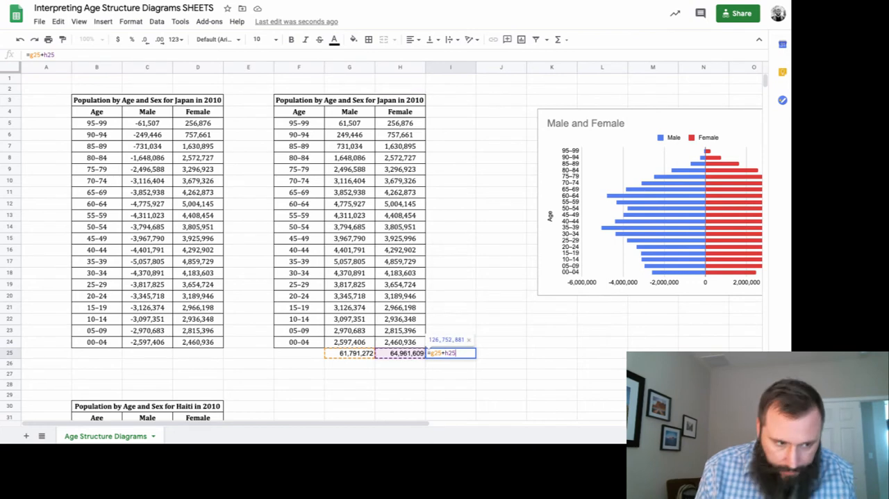
{"action": "key", "text": "Return"}
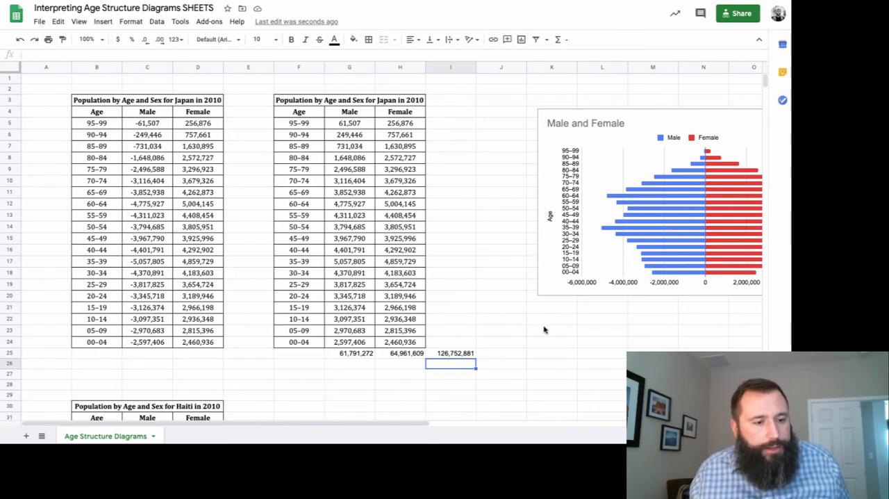
Enter the label "Sum males 0-19" in J21, below the chart.
{"action": "left_click", "coordinate": [510, 312]}
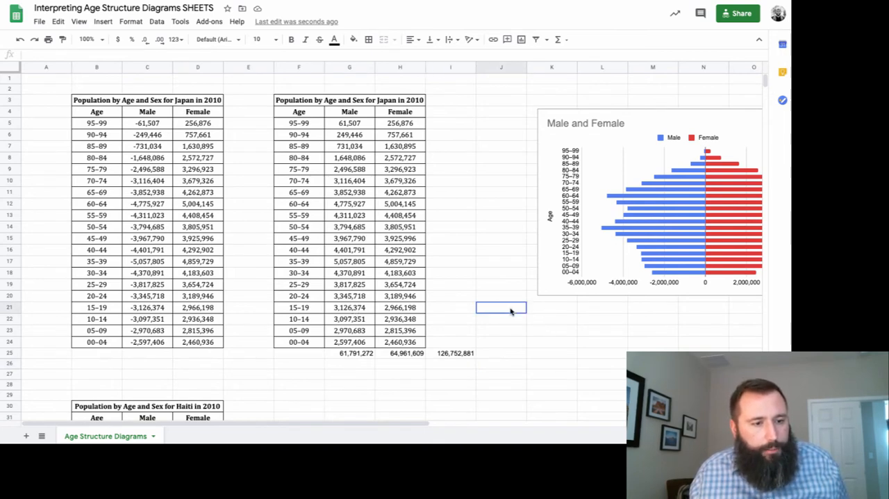
{"action": "type", "text": "Sum "}
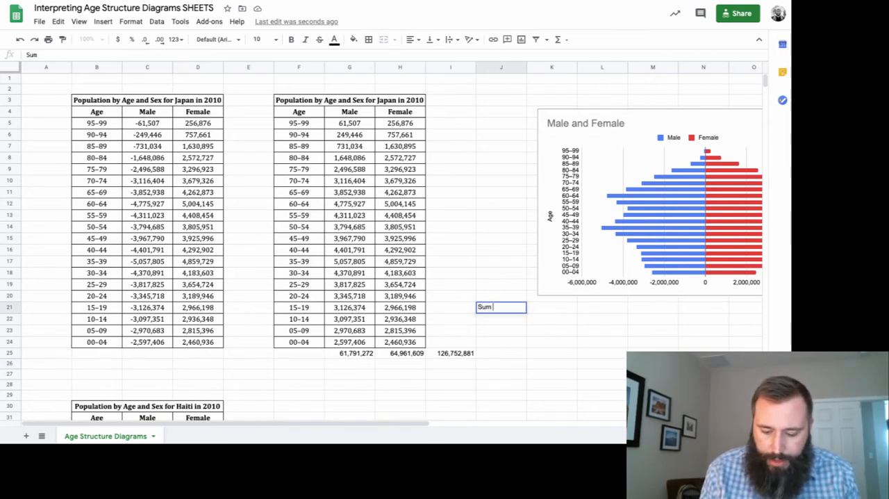
{"action": "type", "text": "males 0-19"}
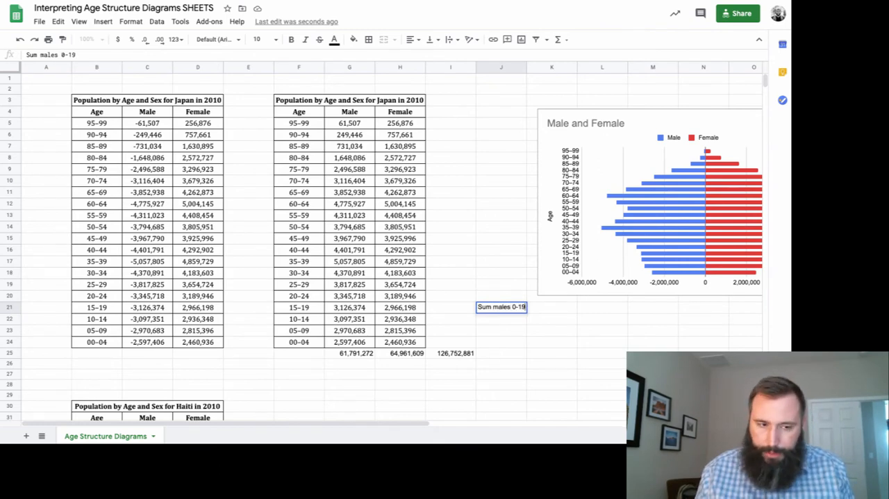
{"action": "key", "text": "Tab"}
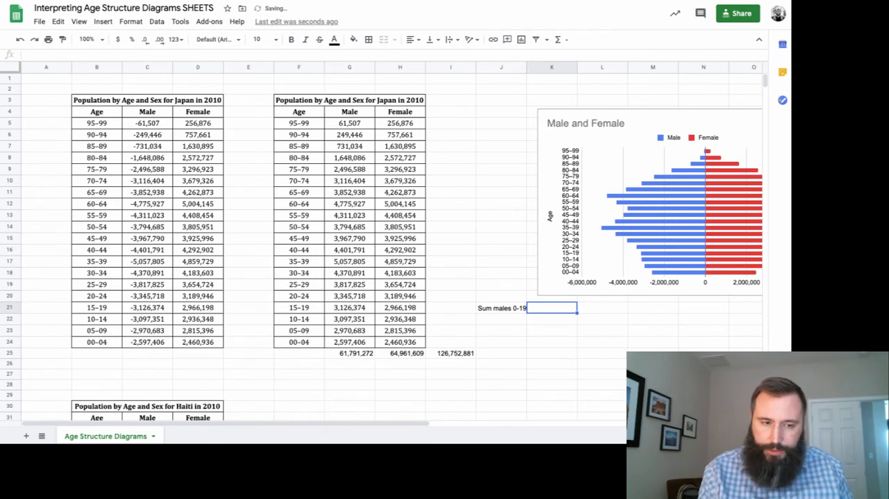
Sum the males aged 0–19 from the duplicate table in K21 with =sum(g21:g24).
{"action": "type", "text": "="}
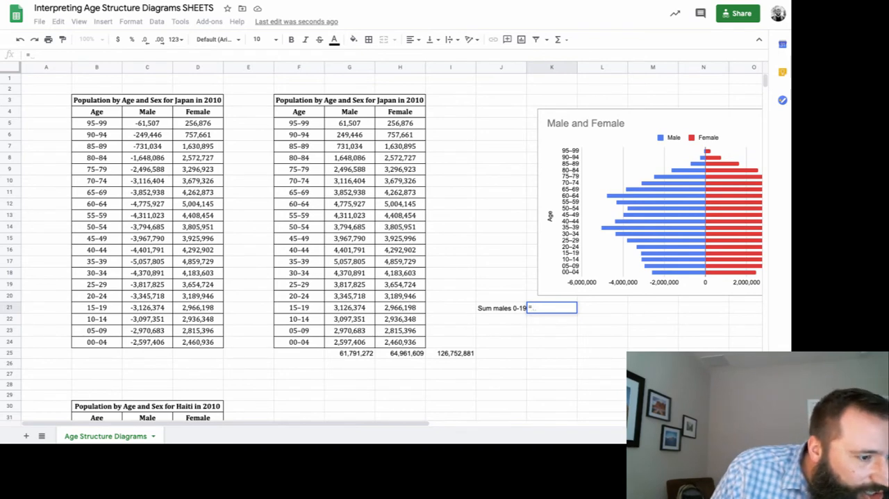
{"action": "type", "text": "sum("}
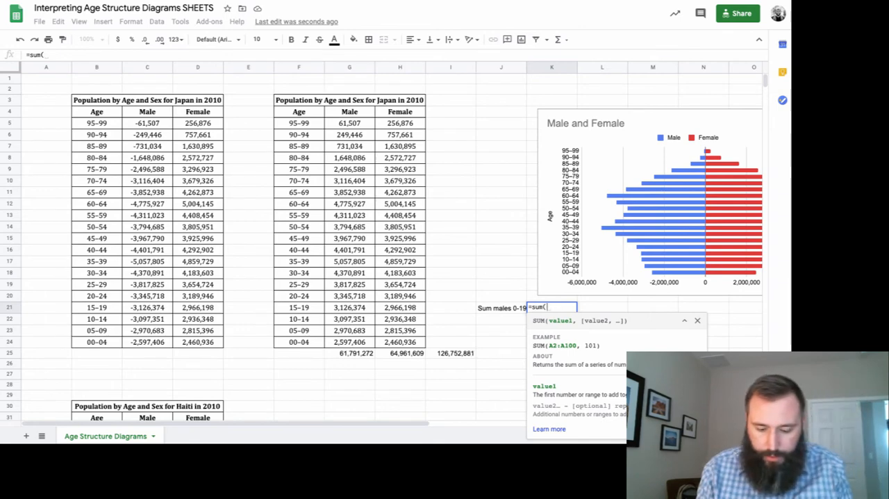
{"action": "type", "text": "g21:"}
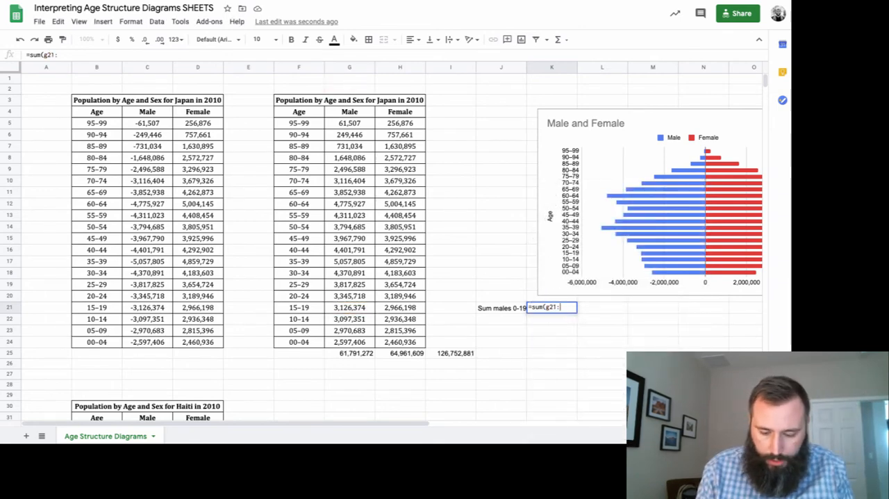
{"action": "type", "text": "g24"}
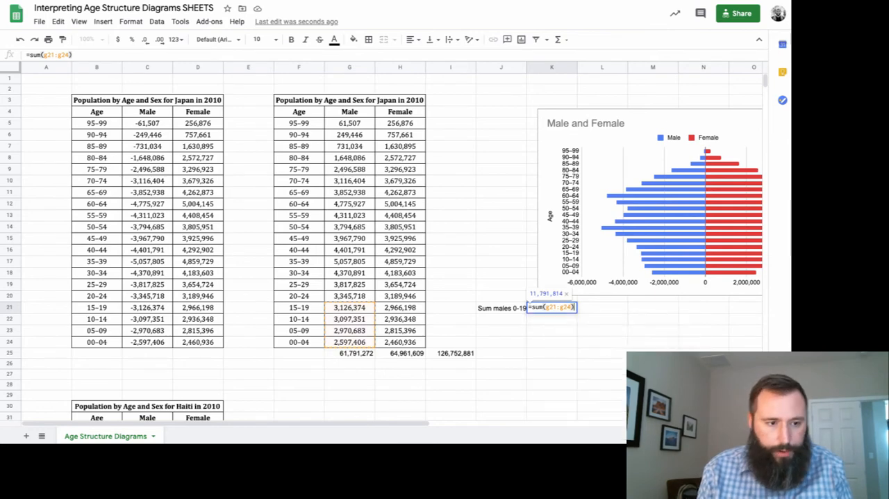
{"action": "key", "text": "Return"}
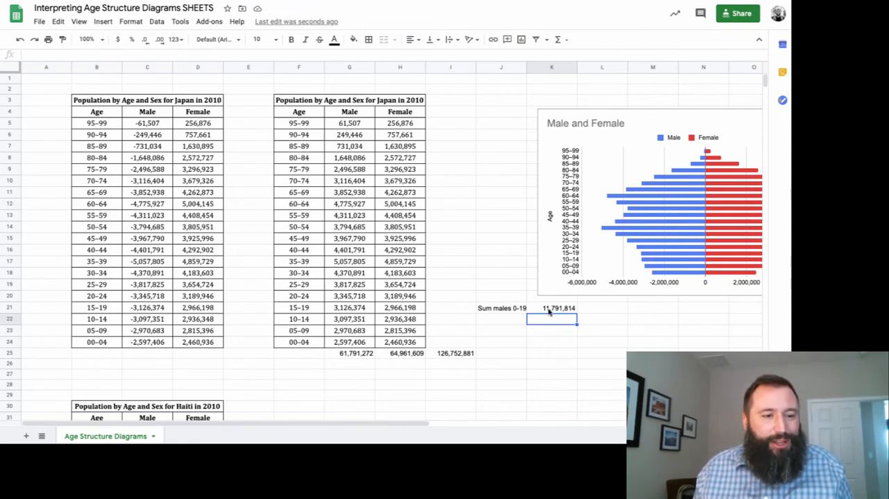
{"action": "left_click", "coordinate": [549, 310]}
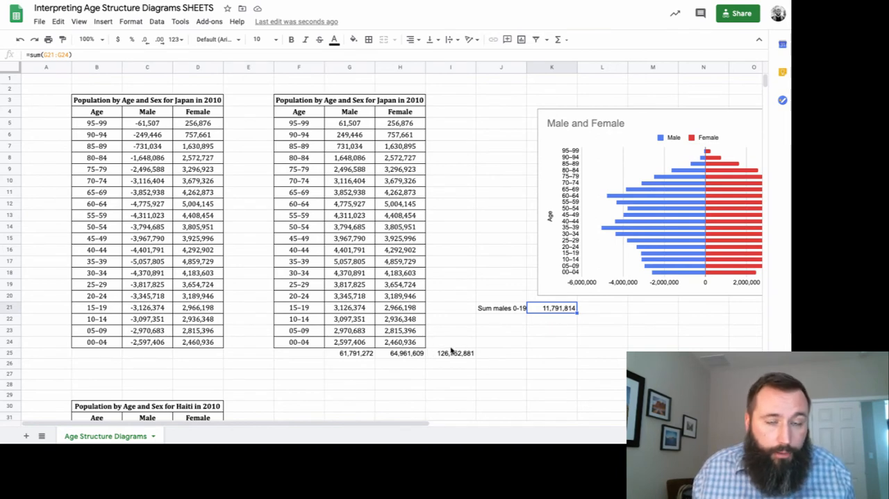
Enter the label "% male 0-19" in J22, under the males sum label.
{"action": "left_click", "coordinate": [512, 323]}
{"action": "type", "text": "%"}
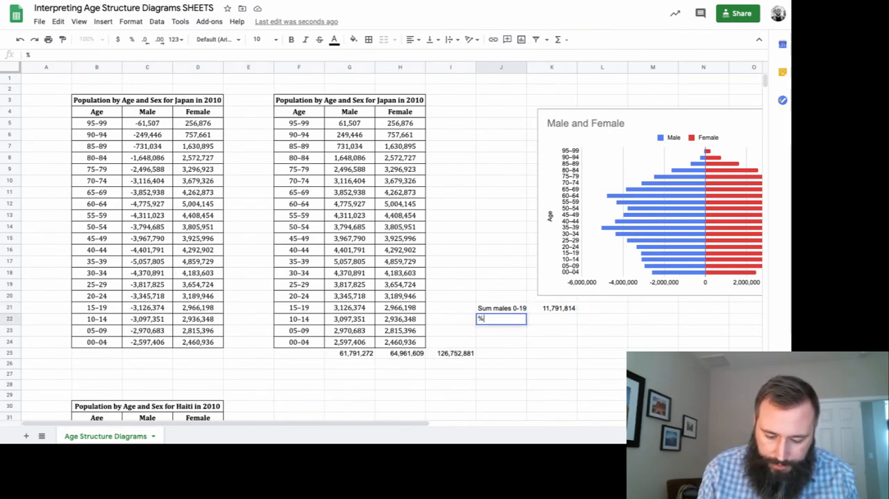
{"action": "type", "text": " male 0-19"}
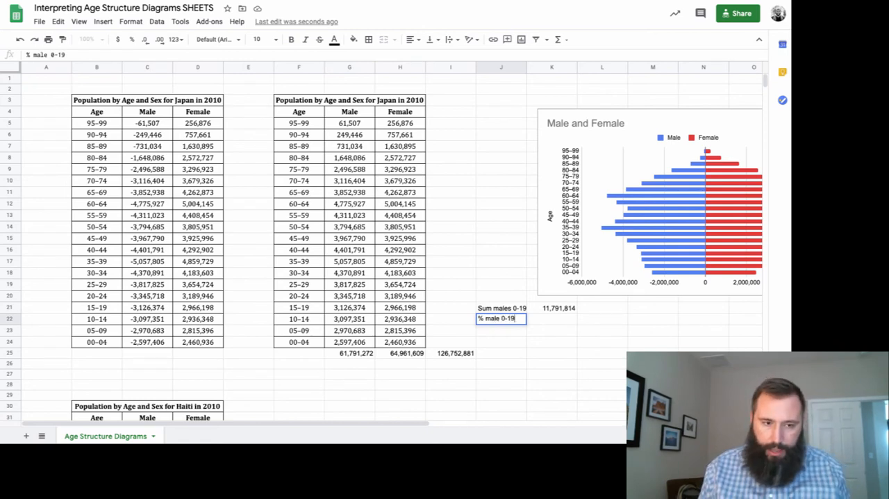
{"action": "key", "text": "Tab"}
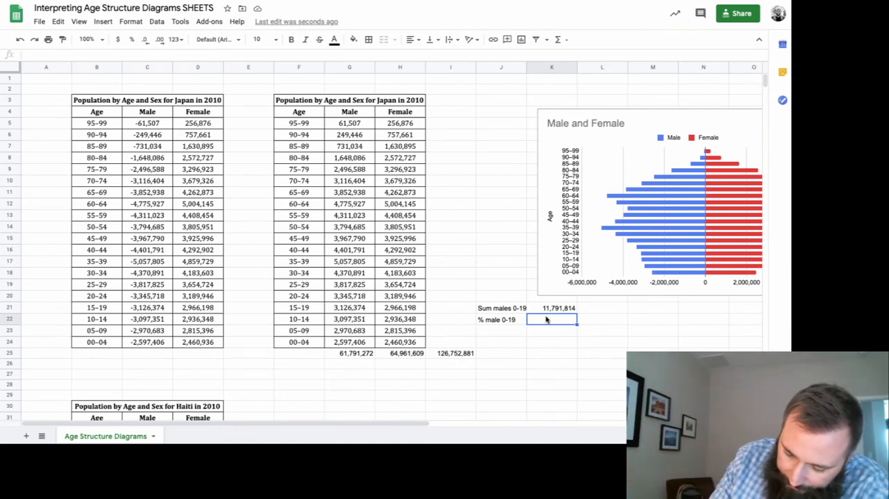
Calculate the share of males aged 0–19 in the total population in K22 with =k21/i25.
{"action": "type", "text": "="}
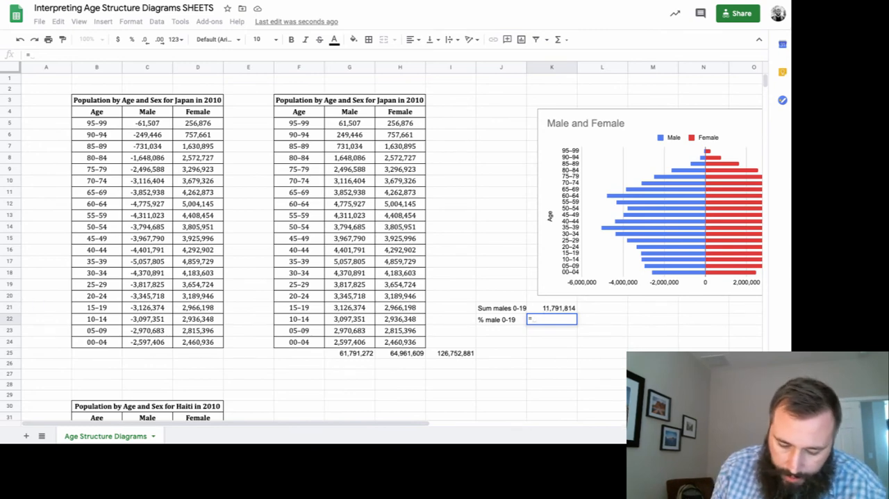
{"action": "type", "text": "k21/"}
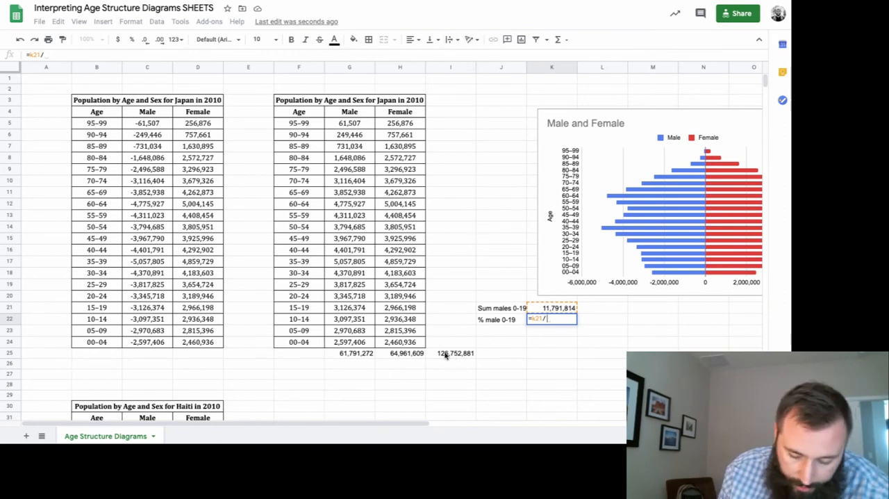
{"action": "type", "text": "i25"}
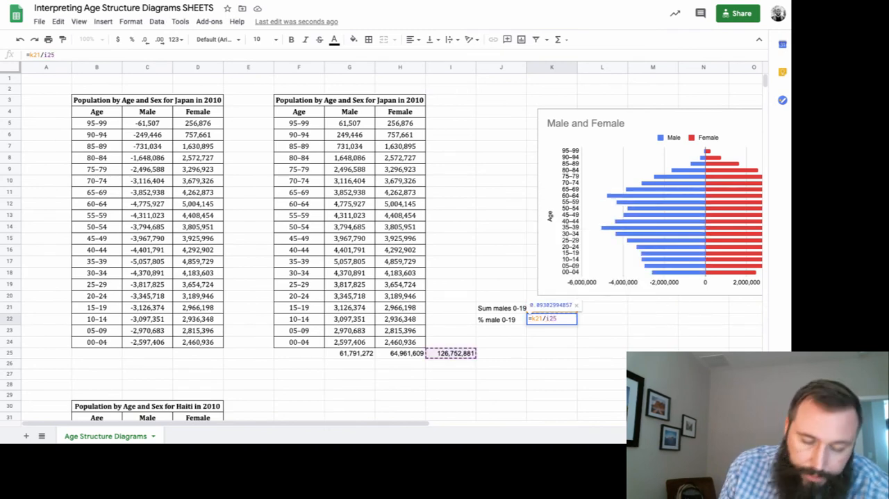
{"action": "key", "text": "Return"}
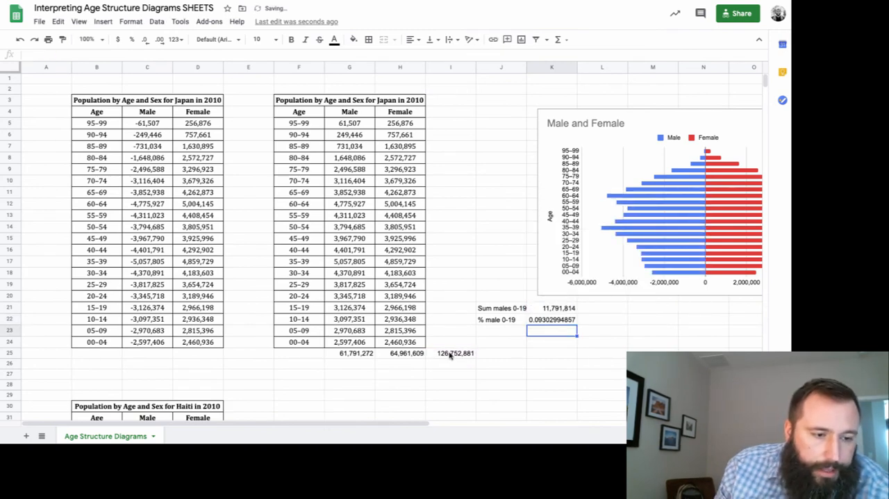
Format the males 0–19 share in K22 as a percentage.
{"action": "left_click", "coordinate": [540, 319]}
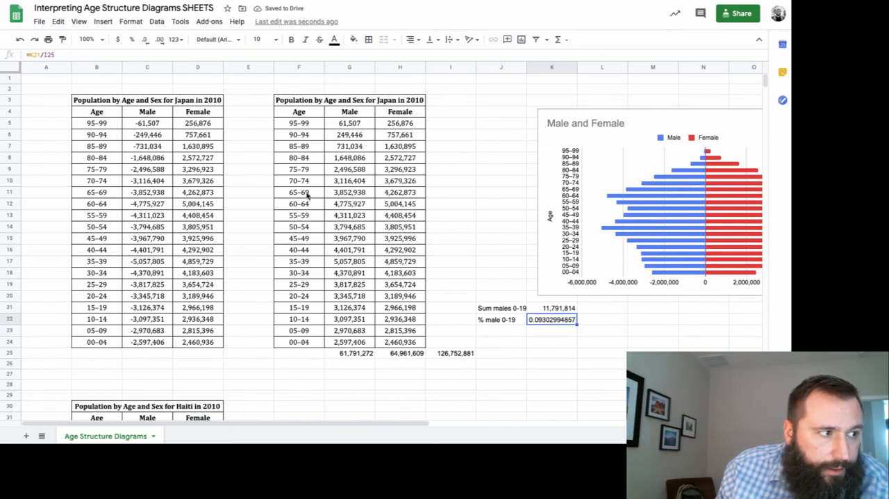
{"action": "left_click", "coordinate": [132, 41]}
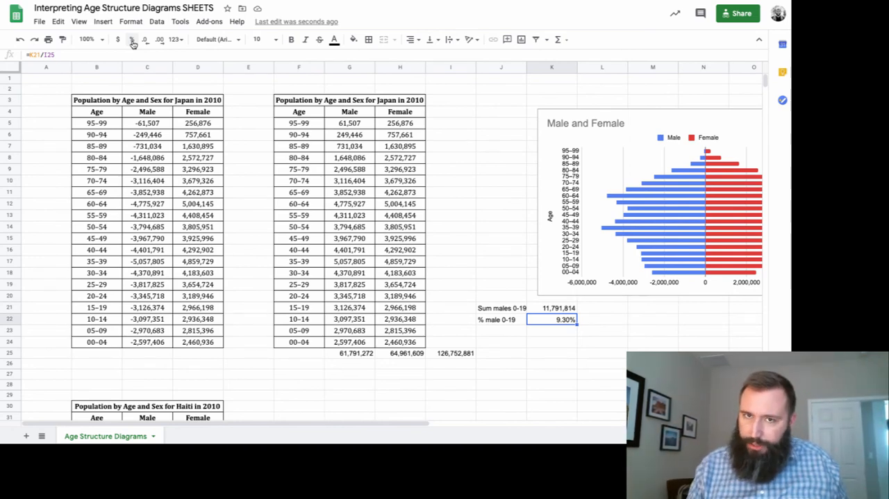
{"action": "key", "text": "Down"}
{"action": "key", "text": "Down"}
{"action": "key", "text": "Down"}
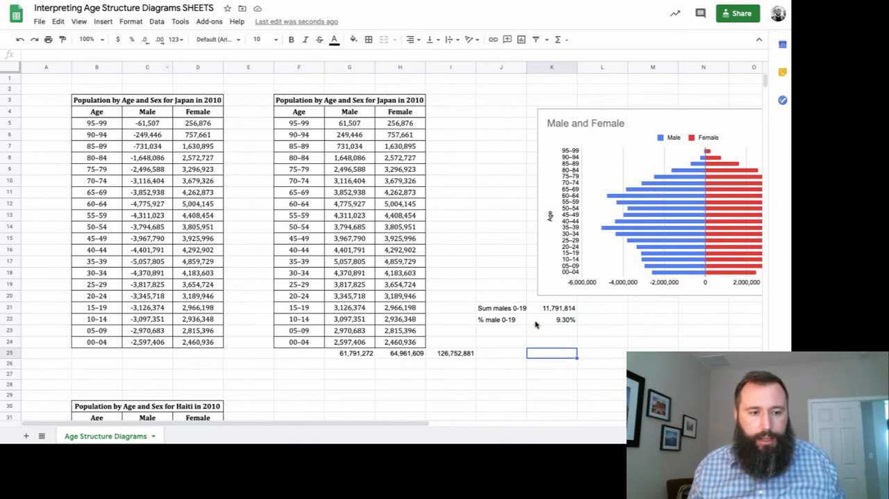
Clear the percentage formula from K22 and undo the deletion.
{"action": "left_click", "coordinate": [550, 322]}
{"action": "key", "text": "Delete"}
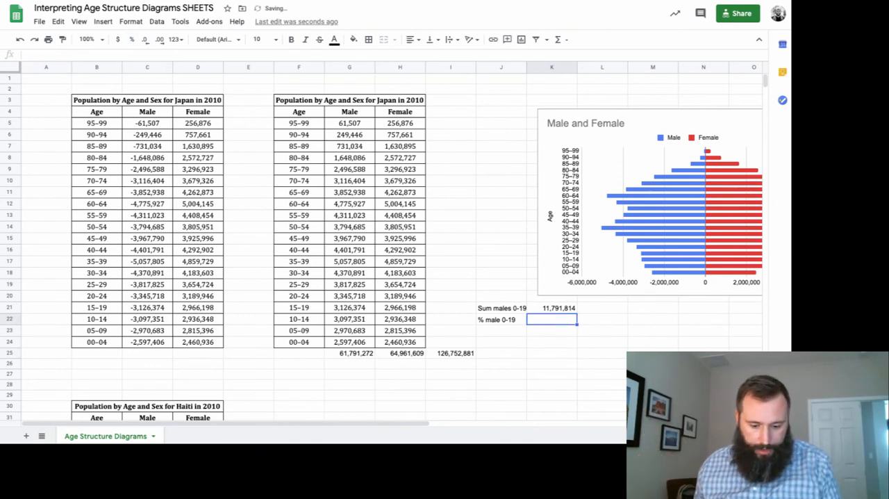
{"action": "key", "text": "ctrl+z"}
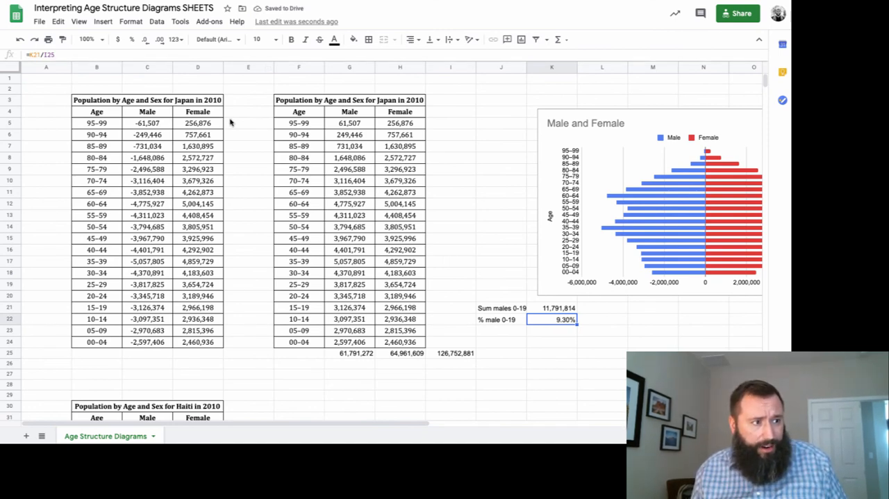
Enlarge the formula bar, try I24 as the divisor in K22's formula, and restore it to =K21/I25.
{"action": "left_click_drag", "start_coordinate": [230, 116], "coordinate": [230, 117]}
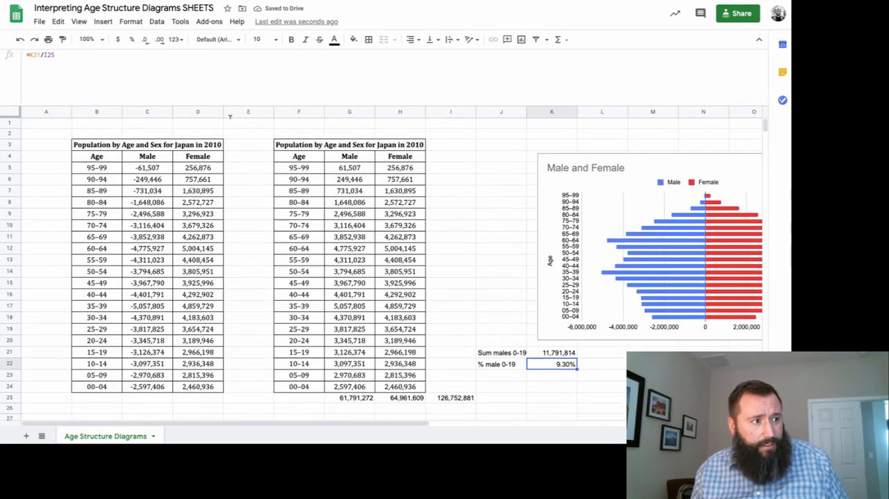
{"action": "left_click", "coordinate": [78, 61]}
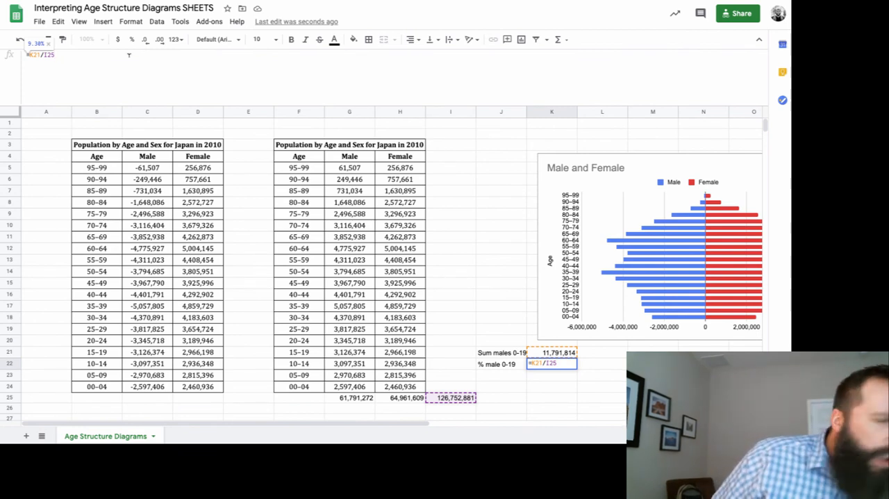
{"action": "key", "text": "BackSpace"}
{"action": "type", "text": "4"}
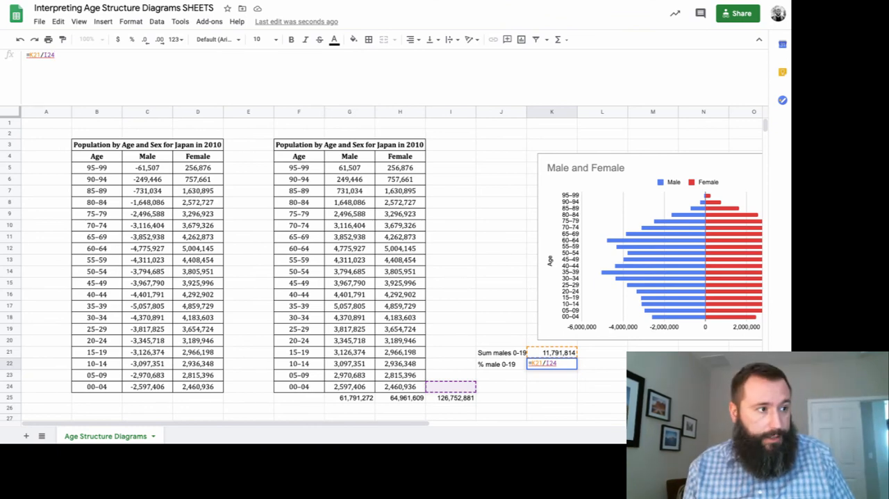
{"action": "key", "text": "BackSpace"}
{"action": "type", "text": "5"}
{"action": "key", "text": "Return"}
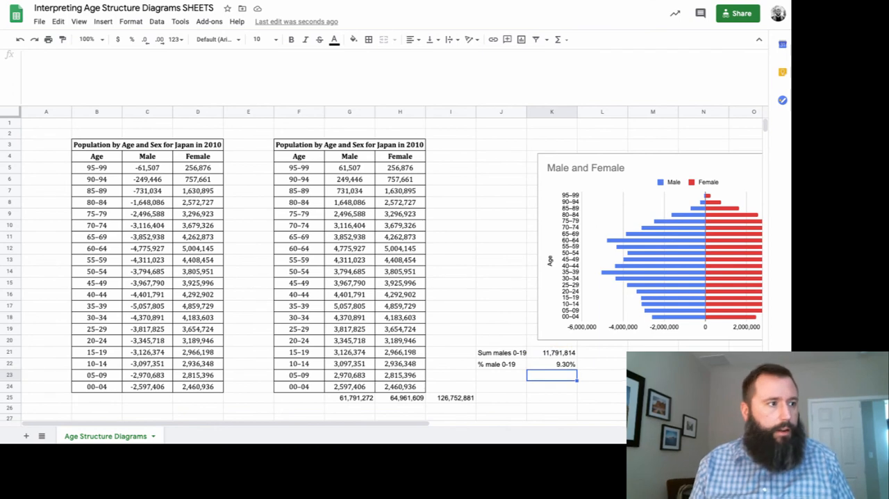